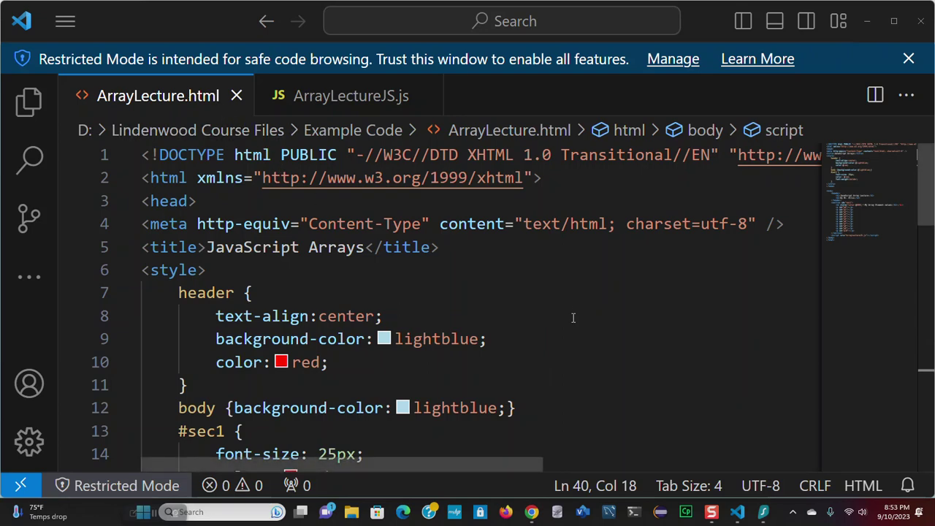
# Scroll through ArrayLecture.html and point out the sec1 section element.
pyautogui.scroll(-2, 574, 318)
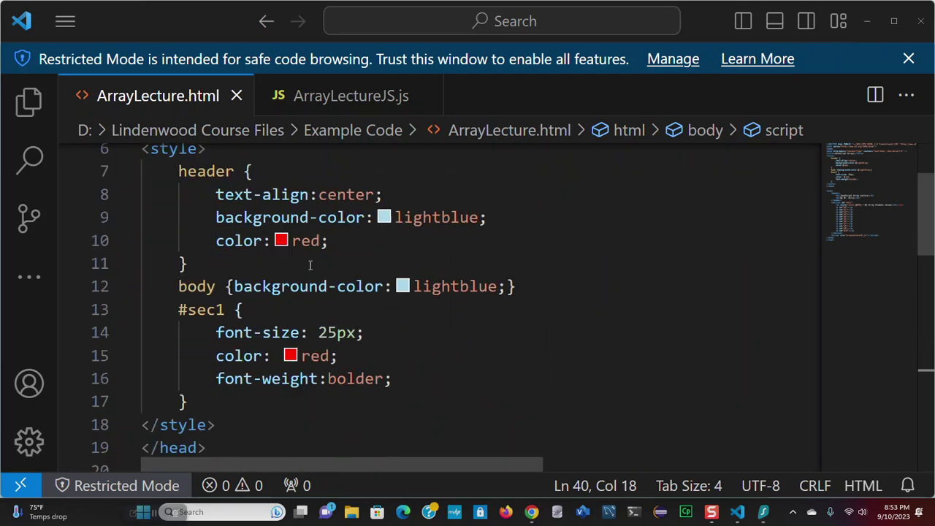
pyautogui.scroll(-4, 378, 322)
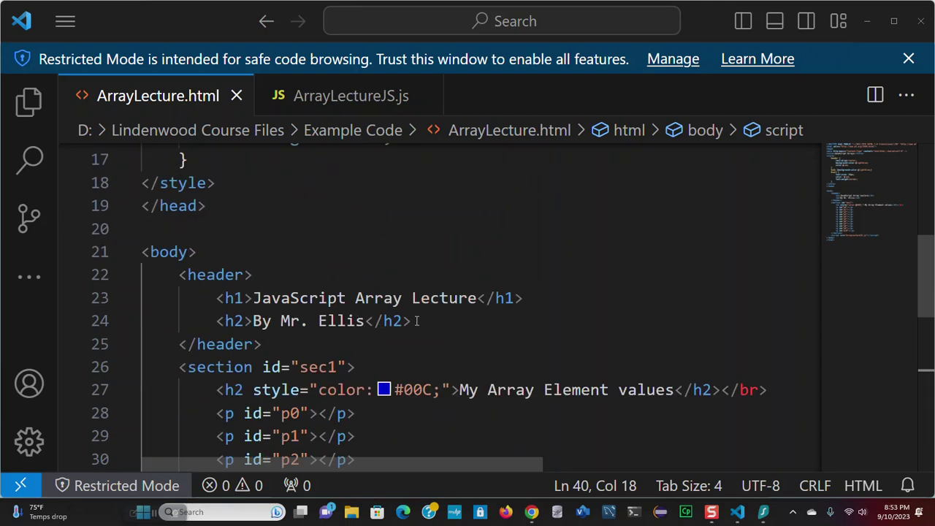
pyautogui.scroll(-2, 428, 324)
pyautogui.scroll(-1, 428, 328)
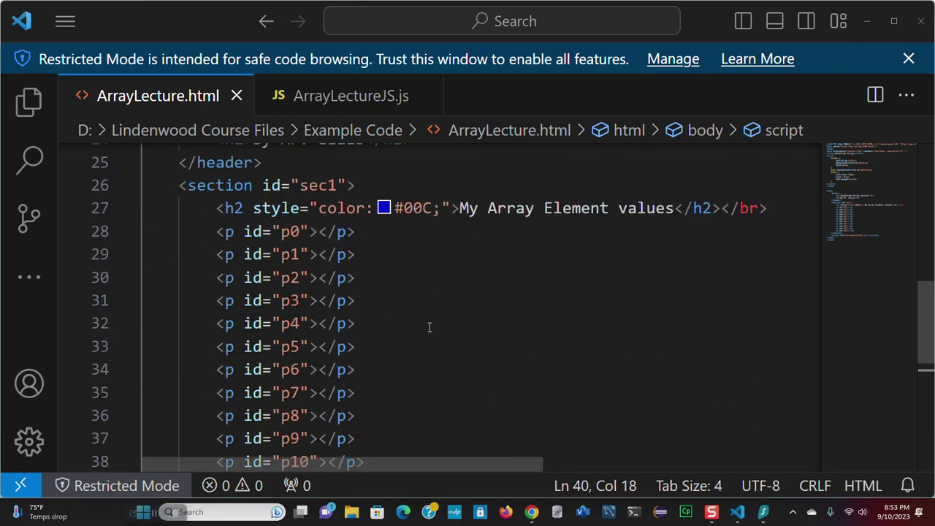
pyautogui.click(207, 185)
# Scroll down to the script tag and open ArrayLectureJS.js.
pyautogui.scroll(-2, 453, 317)
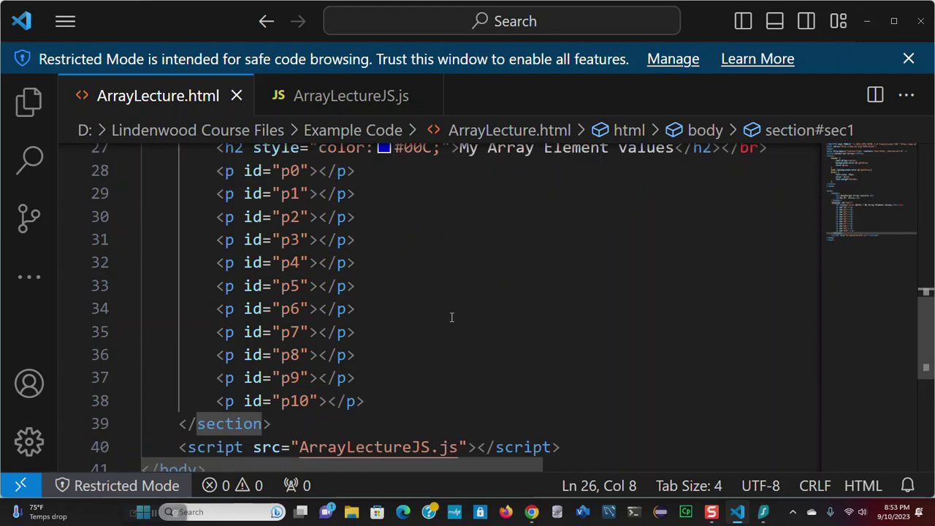
pyautogui.scroll(2, 451, 317)
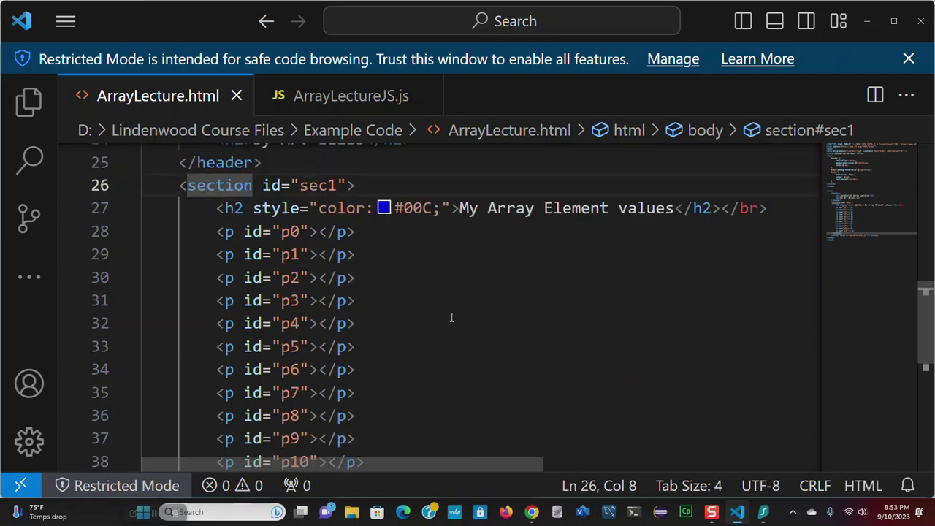
pyautogui.scroll(1, 451, 317)
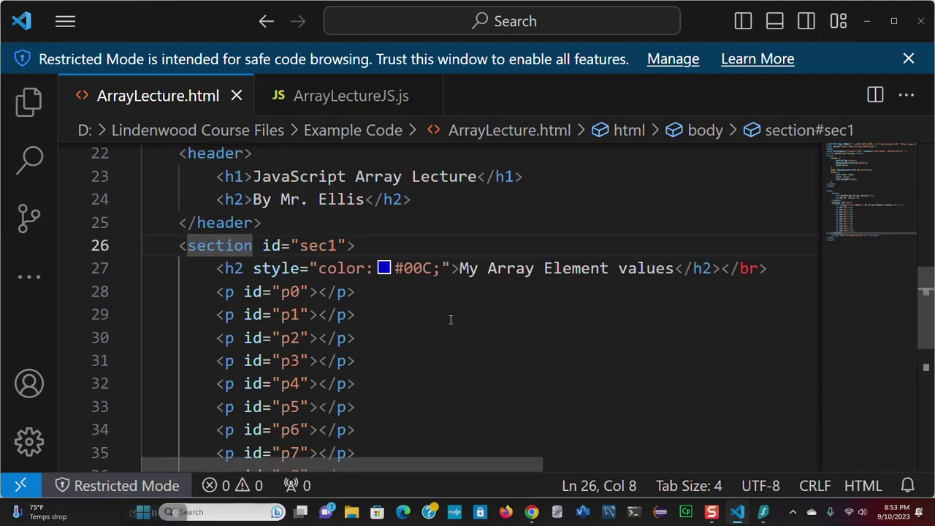
pyautogui.scroll(-1, 451, 319)
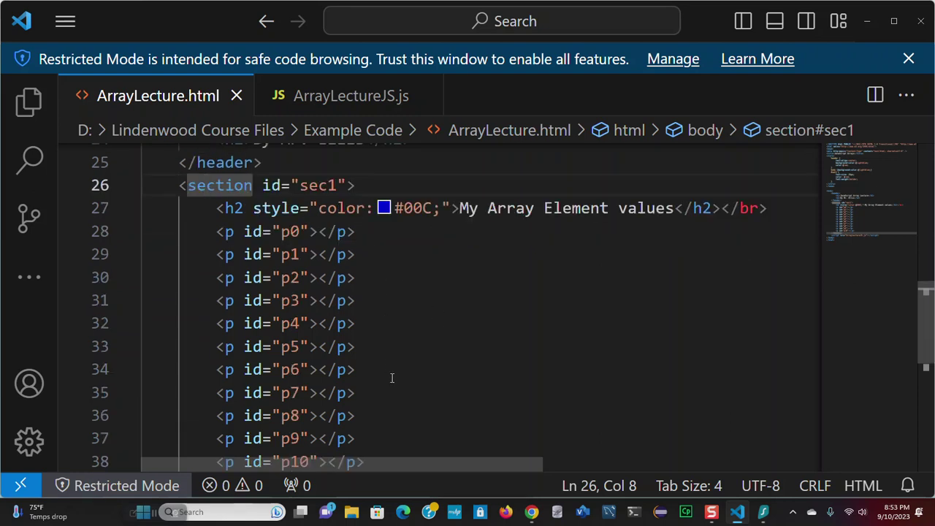
pyautogui.scroll(-1, 391, 391)
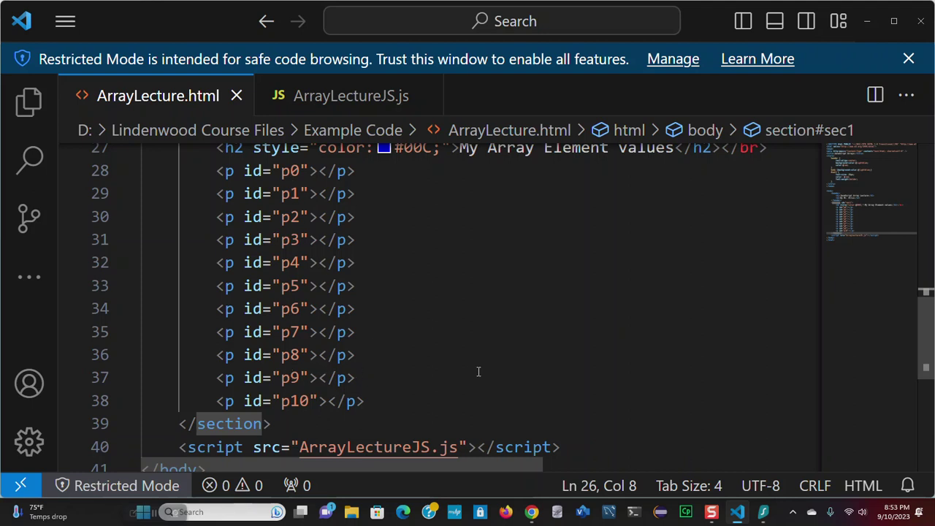
pyautogui.scroll(-1, 479, 372)
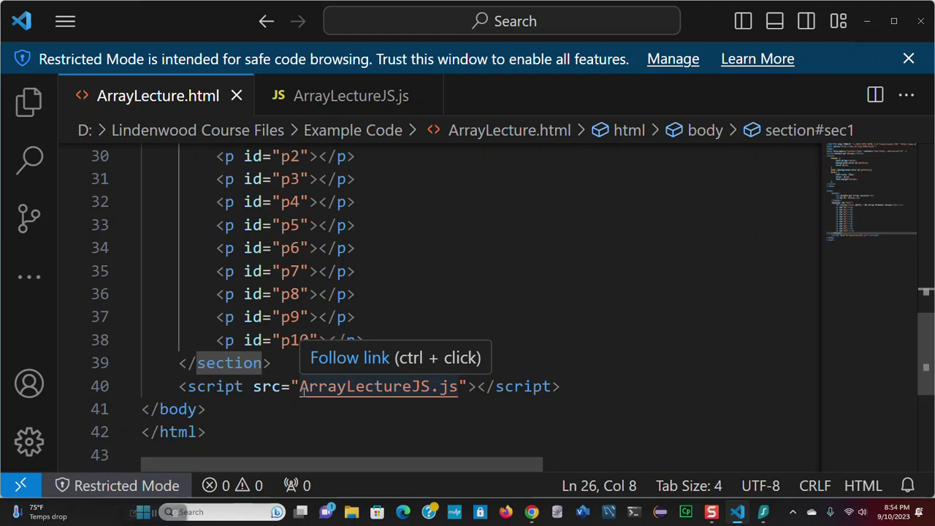
pyautogui.click(336, 95)
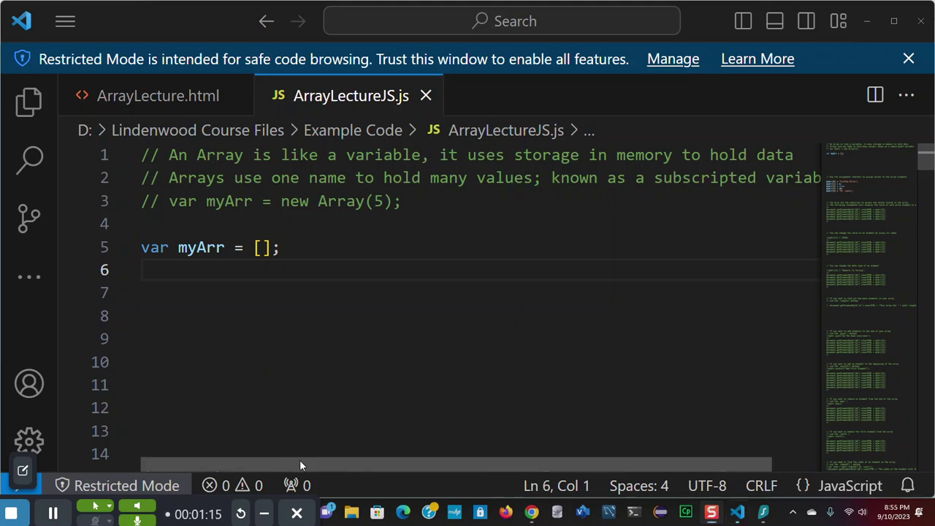
# Highlight the comment text and var in the commented new Array(5) declaration.
pyautogui.moveTo(301, 463); pyautogui.dragTo(381, 463)
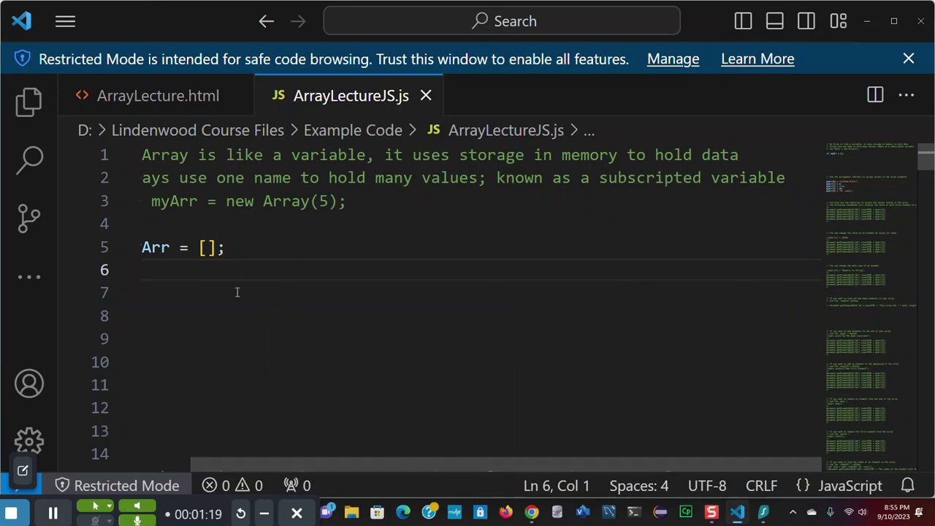
pyautogui.moveTo(256, 462); pyautogui.dragTo(195, 460)
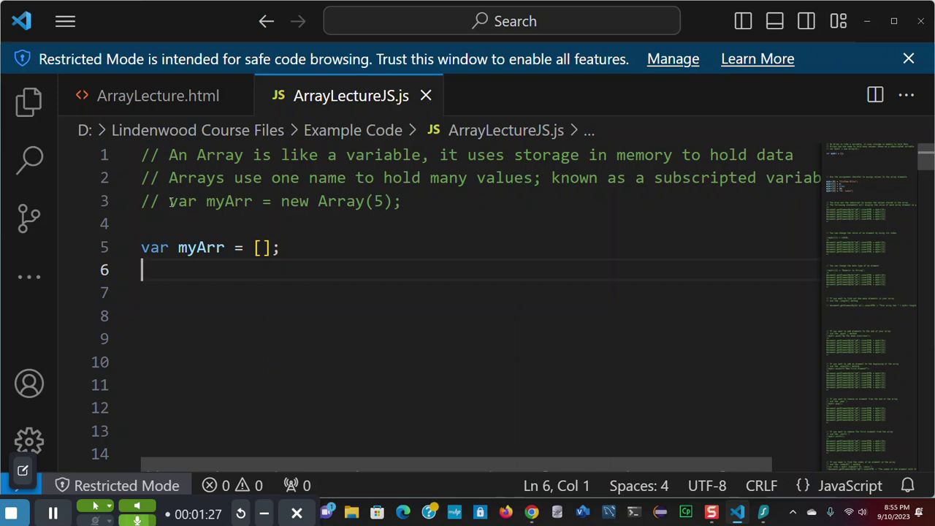
pyautogui.moveTo(170, 202); pyautogui.dragTo(196, 202)
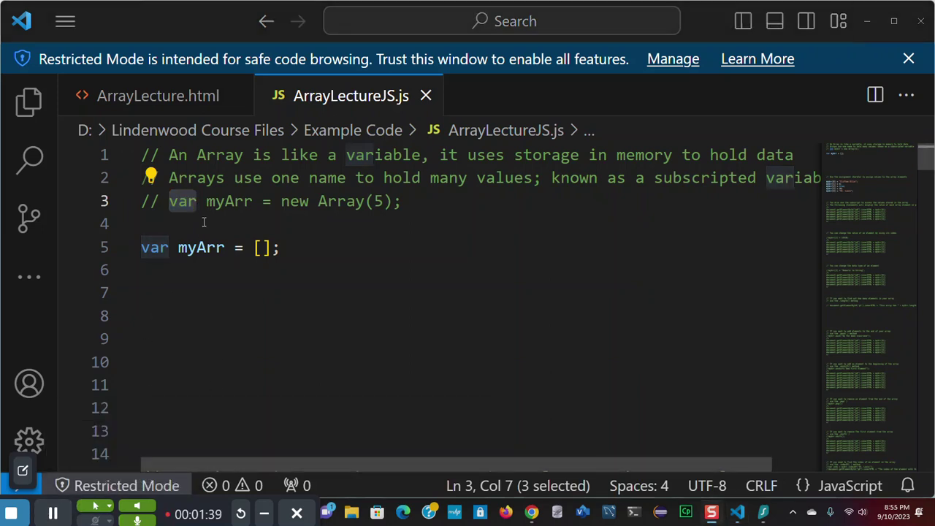
pyautogui.moveTo(206, 201); pyautogui.dragTo(253, 201)
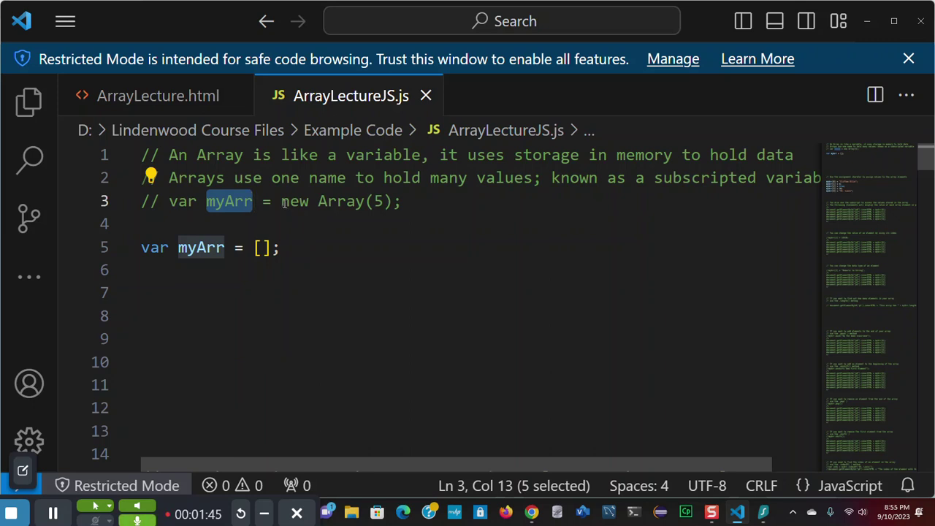
pyautogui.moveTo(281, 201); pyautogui.dragTo(394, 201)
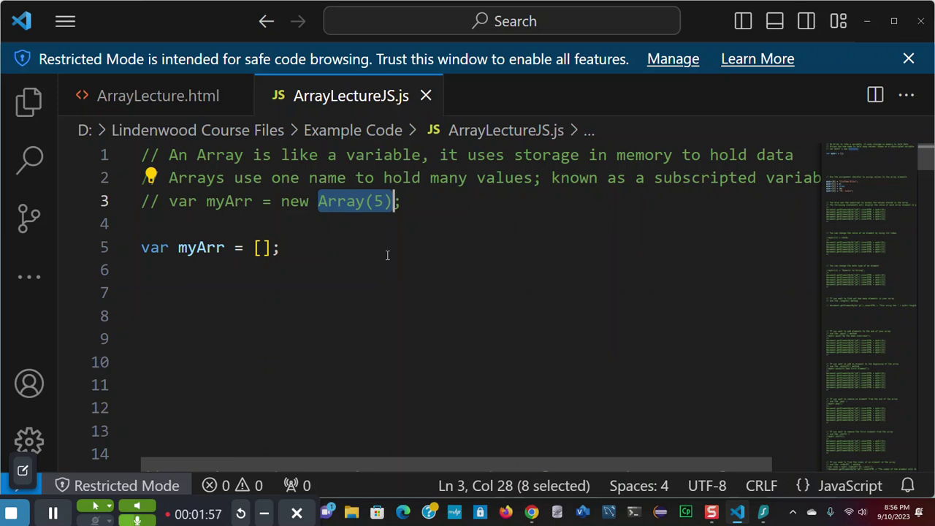
pyautogui.click(421, 201)
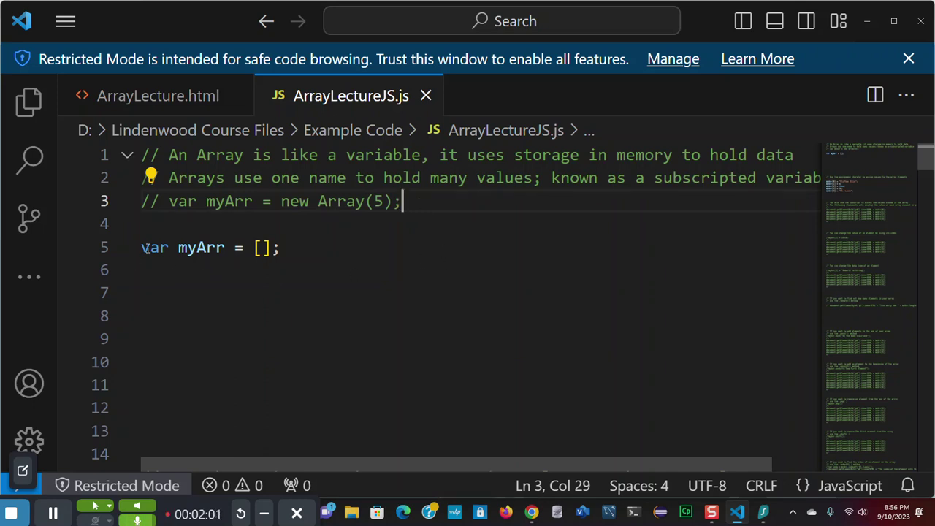
pyautogui.click(263, 248)
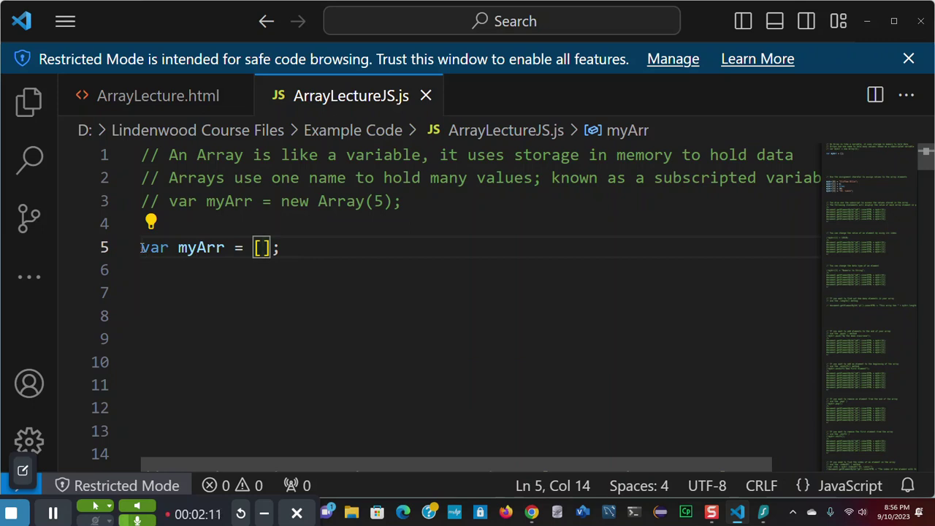
pyautogui.moveTo(141, 249); pyautogui.dragTo(225, 249)
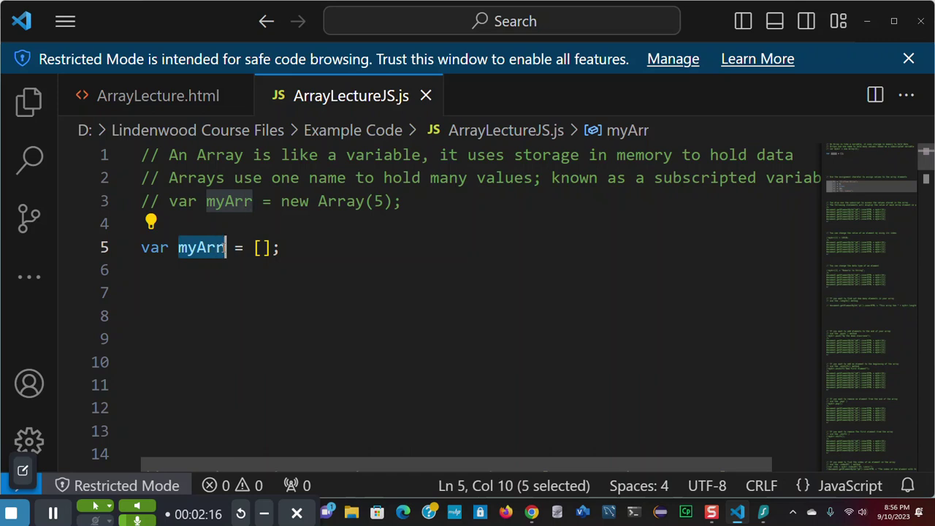
pyautogui.click(255, 277)
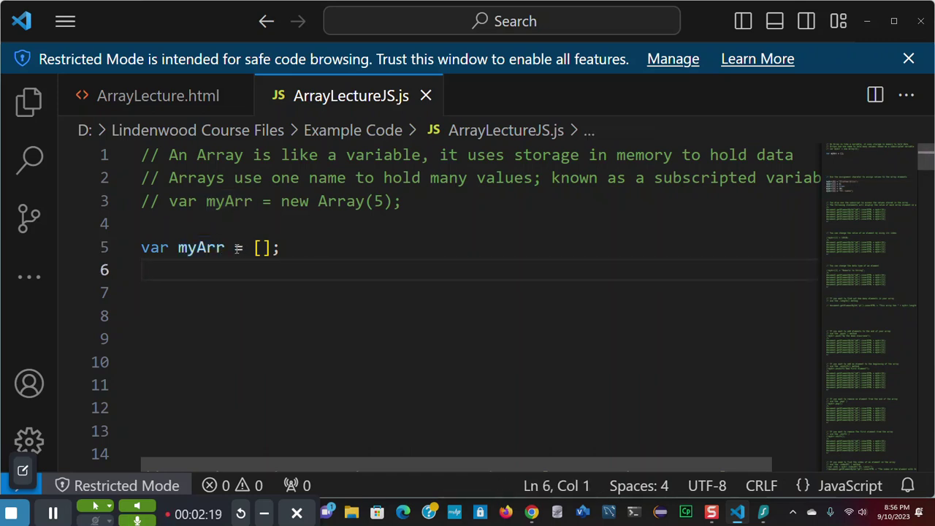
pyautogui.click(235, 249)
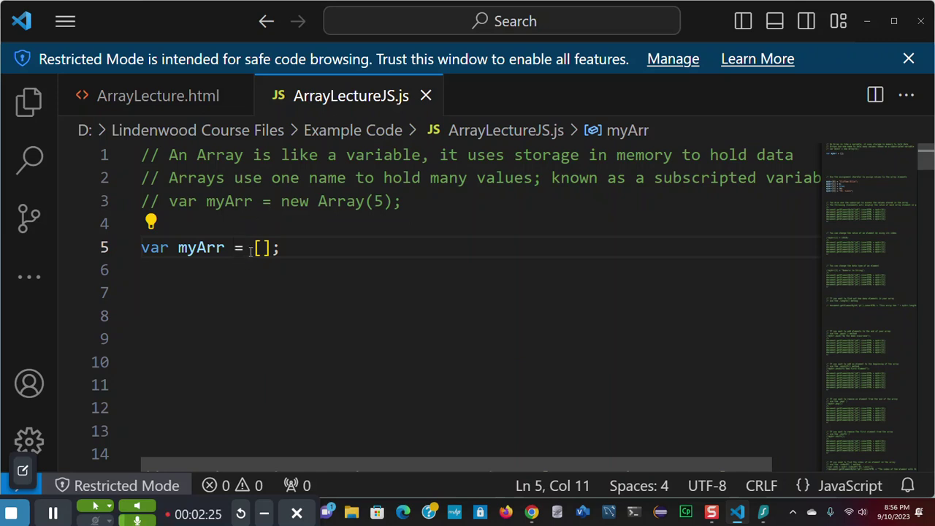
pyautogui.moveTo(253, 248); pyautogui.dragTo(271, 249)
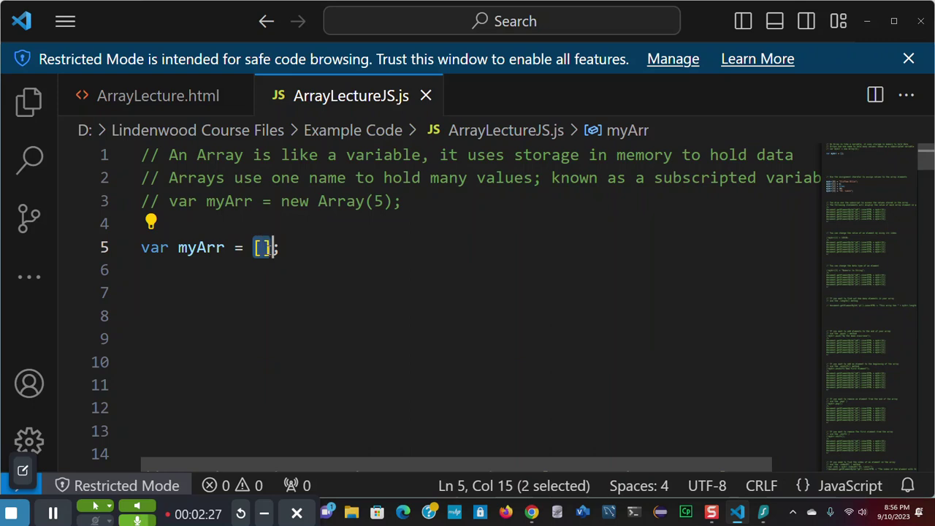
pyautogui.click(340, 256)
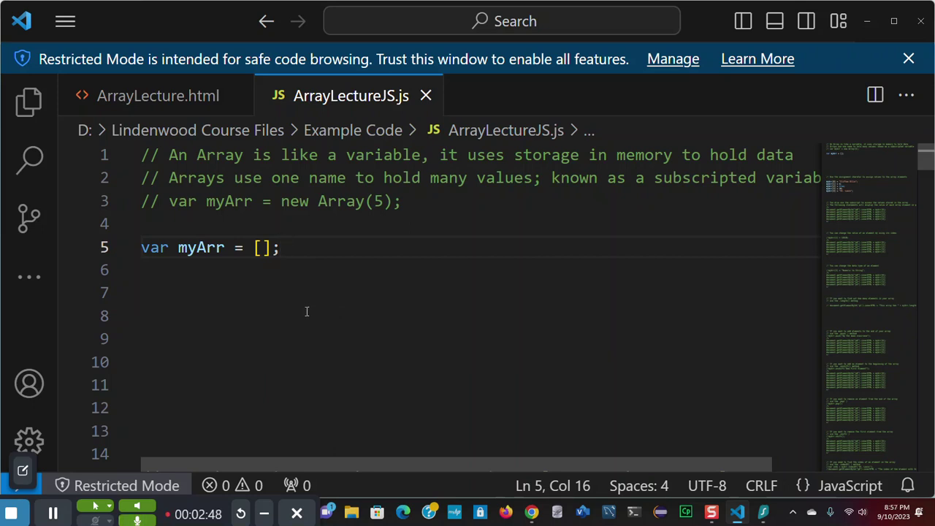
pyautogui.scroll(-4, 446, 290)
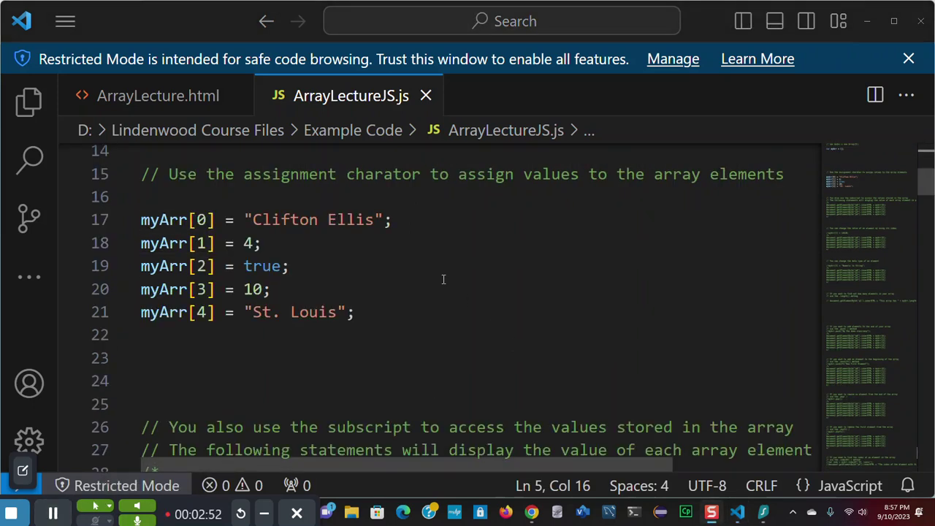
pyautogui.click(399, 227)
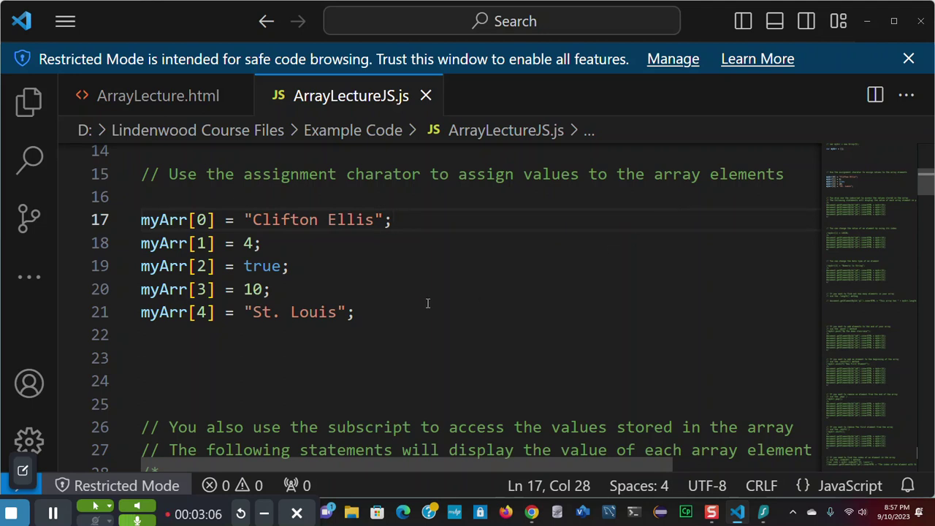
pyautogui.moveTo(164, 220)
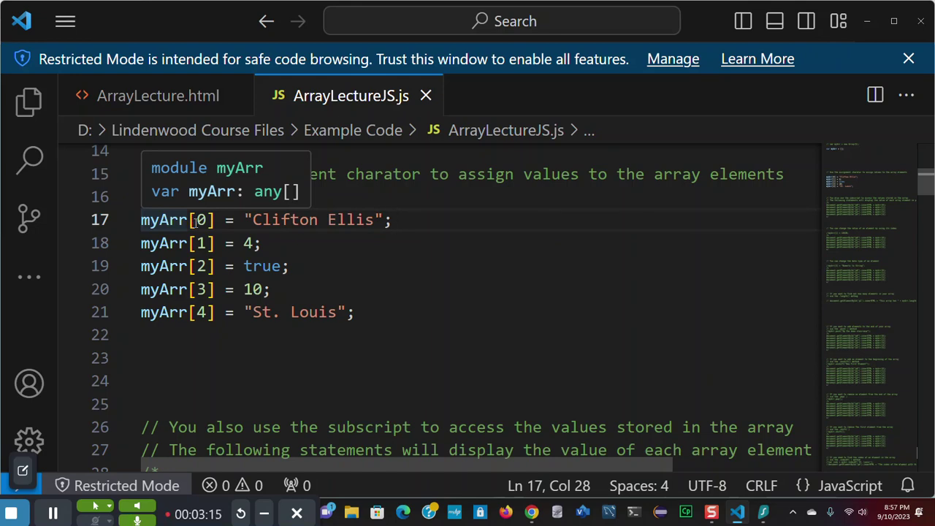
pyautogui.click(196, 220)
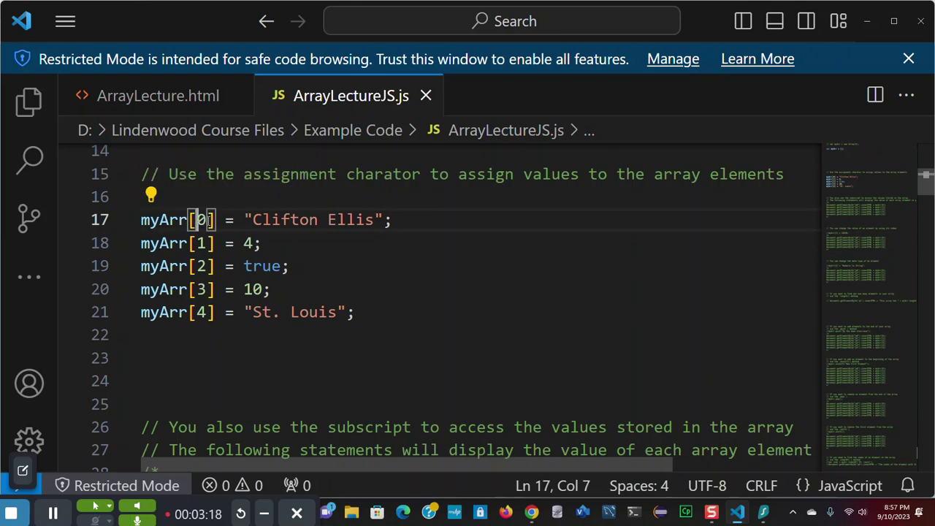
pyautogui.press('Right')
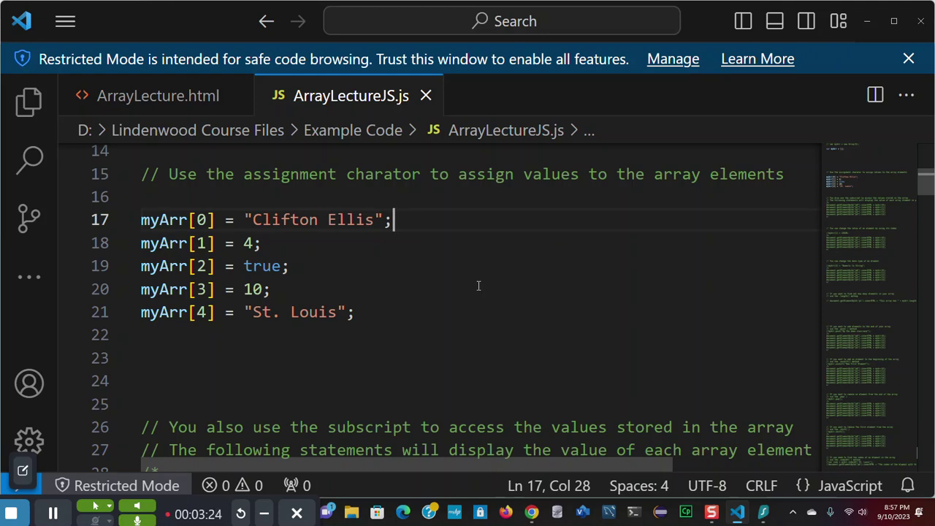
pyautogui.scroll(1, 476, 286)
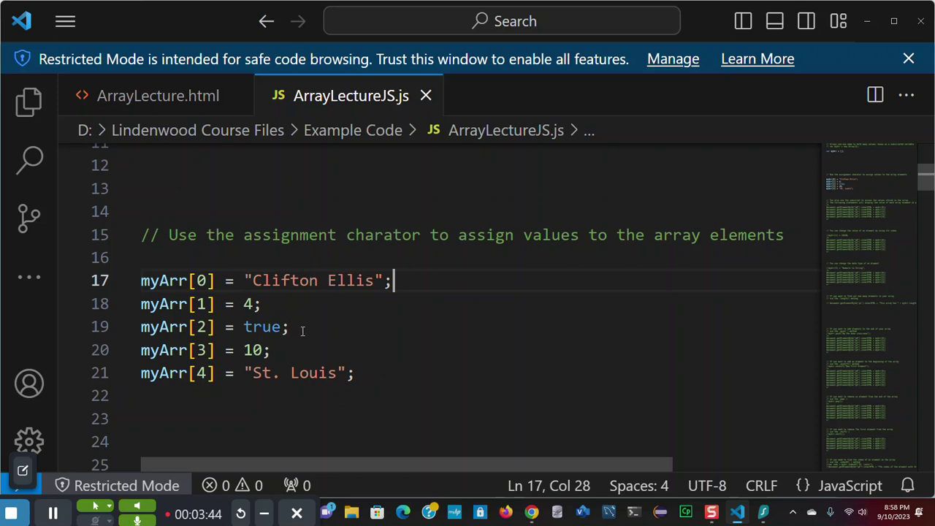
pyautogui.click(414, 334)
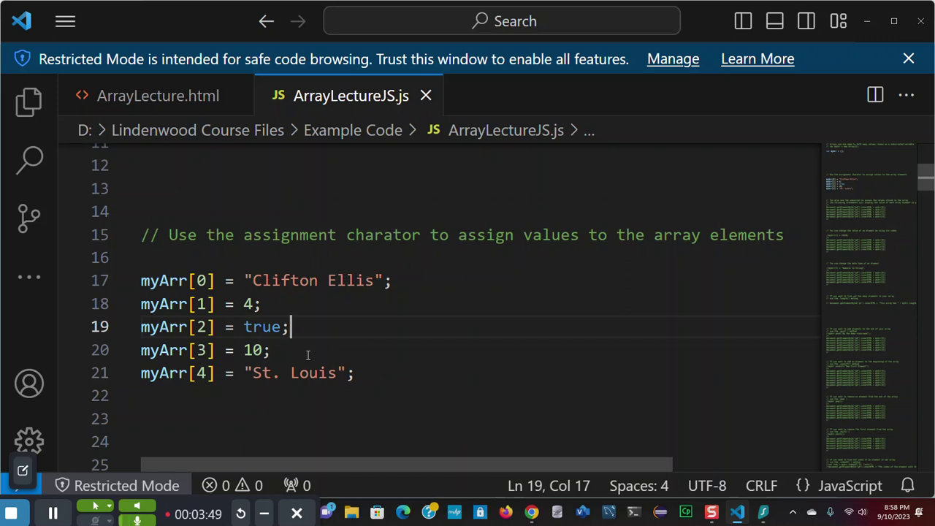
pyautogui.click(289, 351)
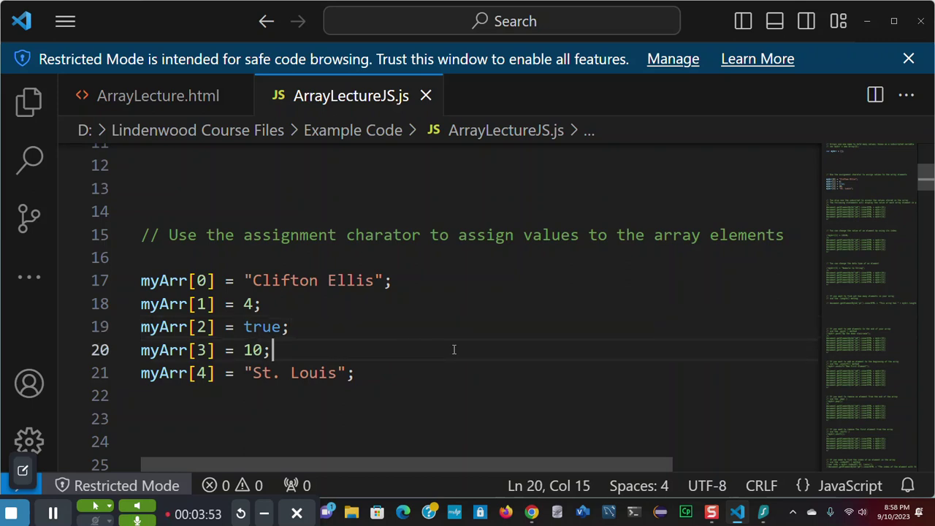
pyautogui.click(394, 379)
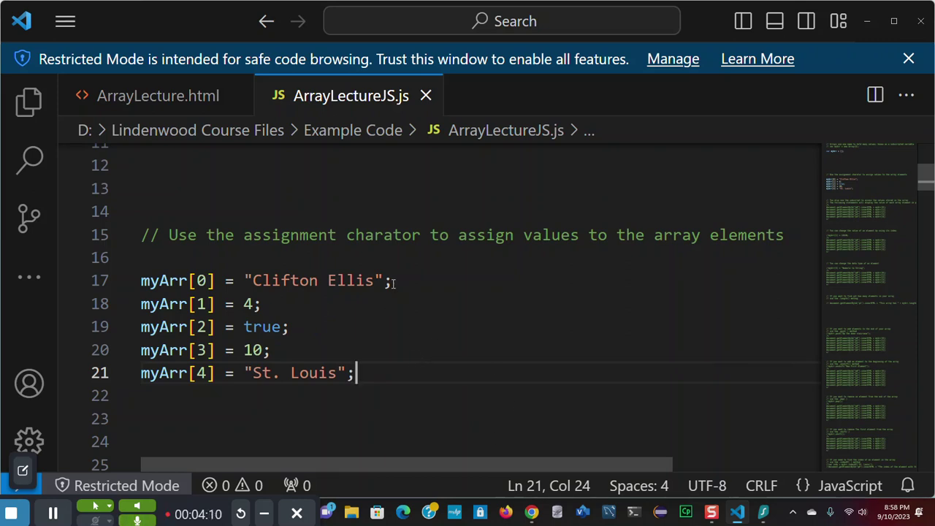
pyautogui.click(394, 283)
pyautogui.click(294, 304)
pyautogui.click(309, 327)
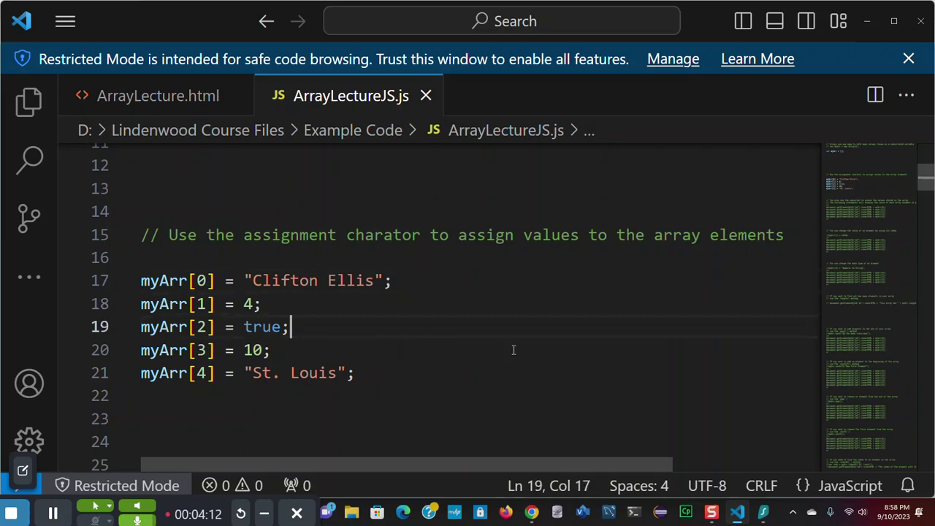
pyautogui.scroll(-1, 508, 367)
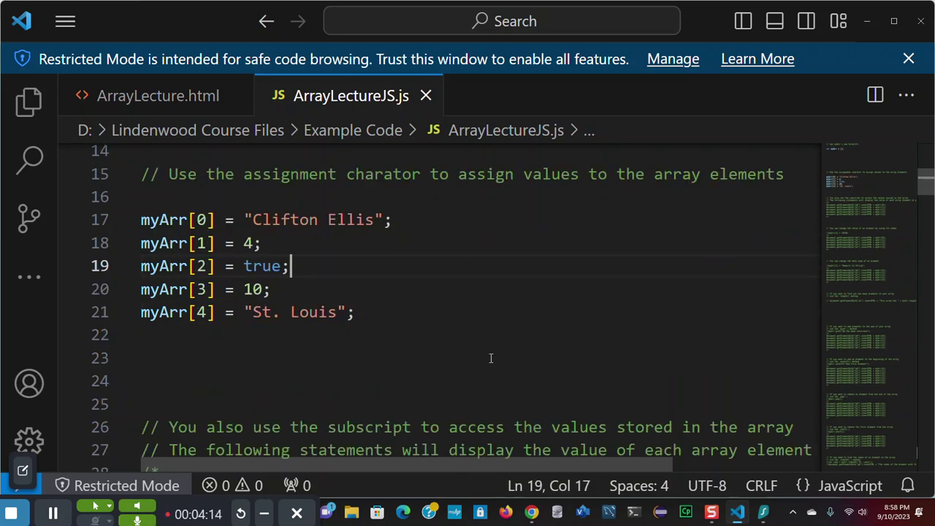
# Save the script with the five myArr[0]–[4] display statements for p0–p4 uncommented.
pyautogui.scroll(1, 490, 358)
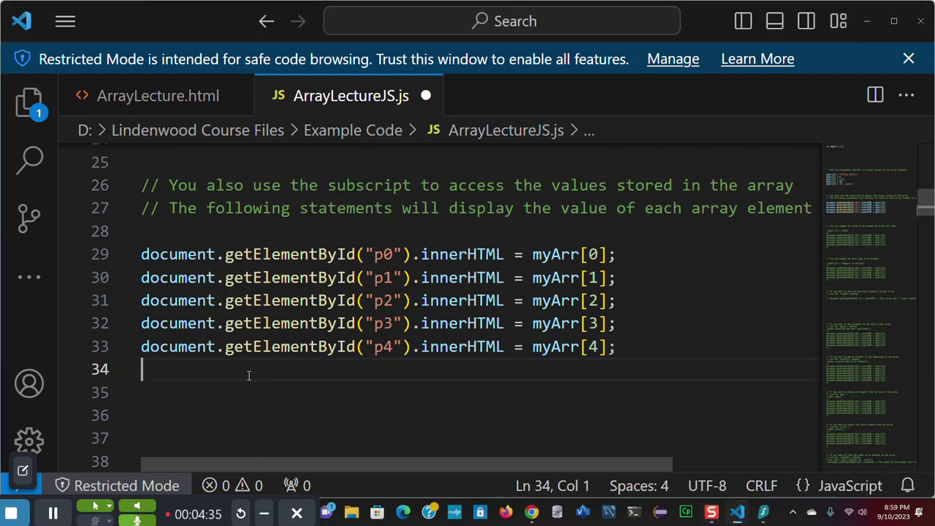
pyautogui.hotkey('ctrl', 's')
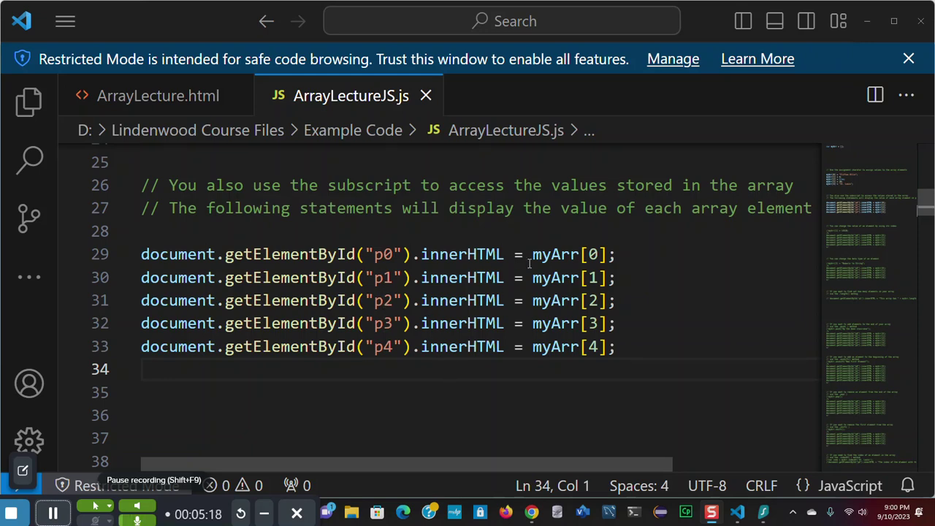
pyautogui.click(621, 255)
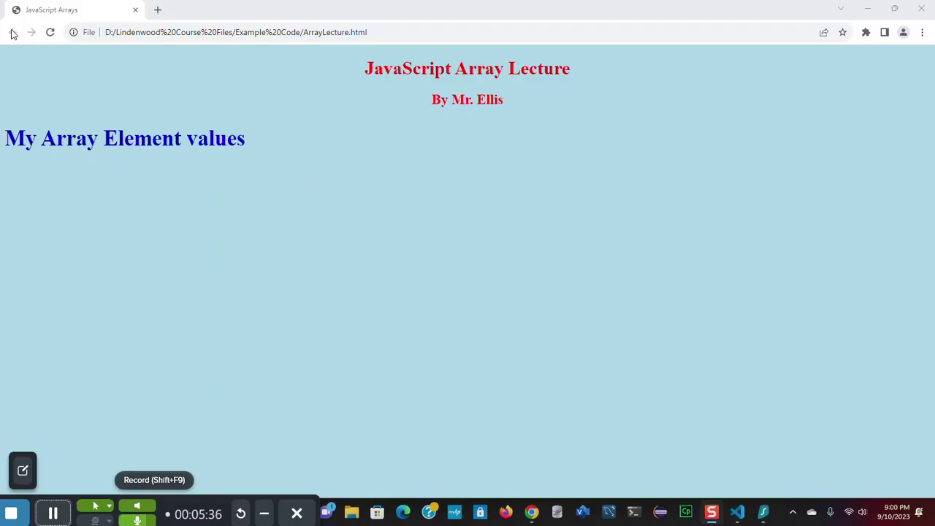
# Reload the lecture page to show the five array values, then return to the editor.
pyautogui.click(51, 32)
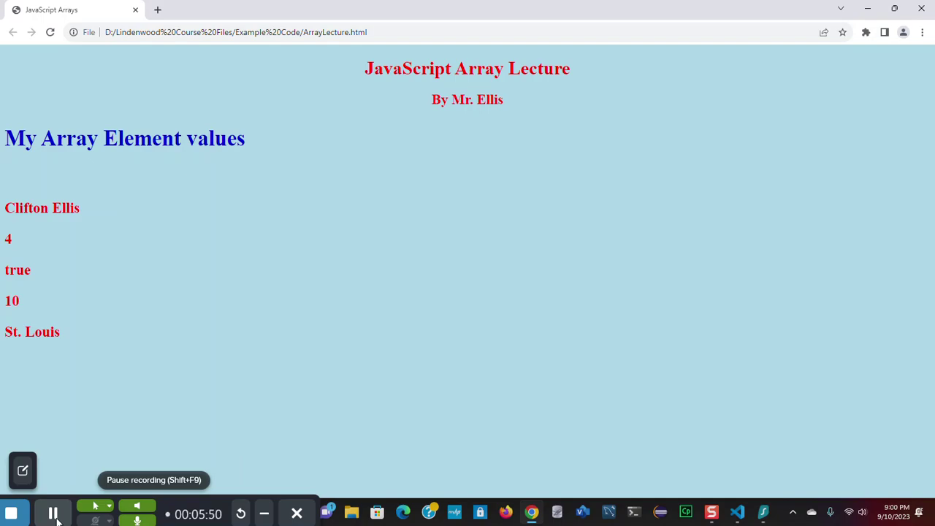
pyautogui.hotkey('alt', 'Tab')
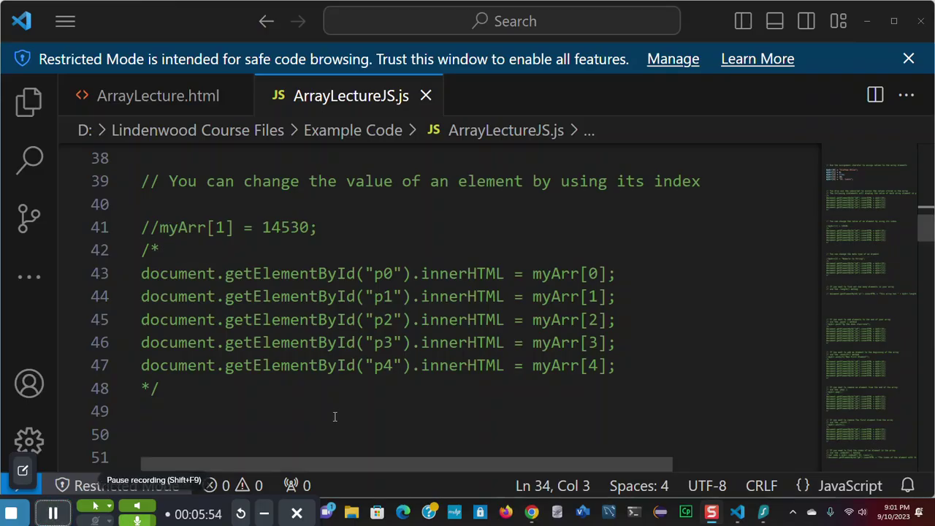
# Uncomment the myArr[1] = 14530 assignment on line 41 and highlight the new value.
pyautogui.click(159, 227)
pyautogui.press('BackSpace')
pyautogui.press('BackSpace')
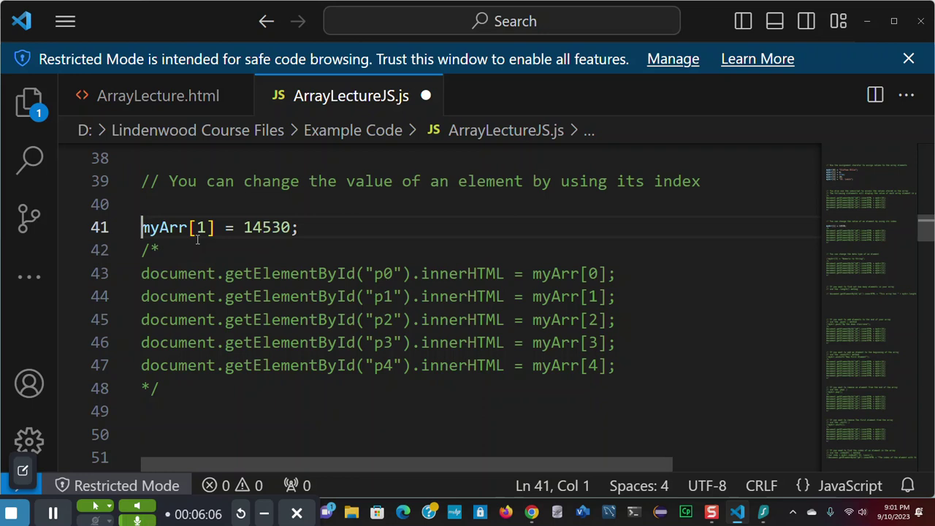
pyautogui.click(246, 228)
pyautogui.moveTo(246, 229); pyautogui.dragTo(292, 229)
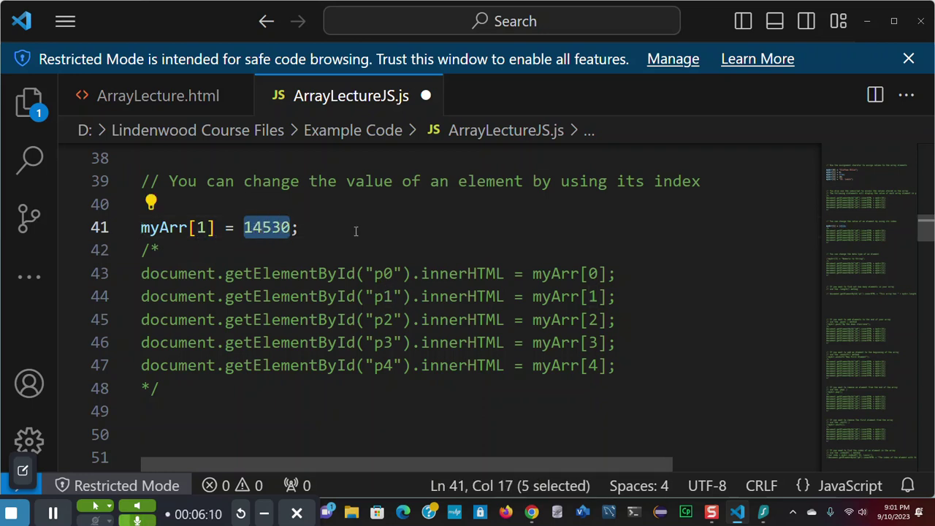
pyautogui.click(395, 229)
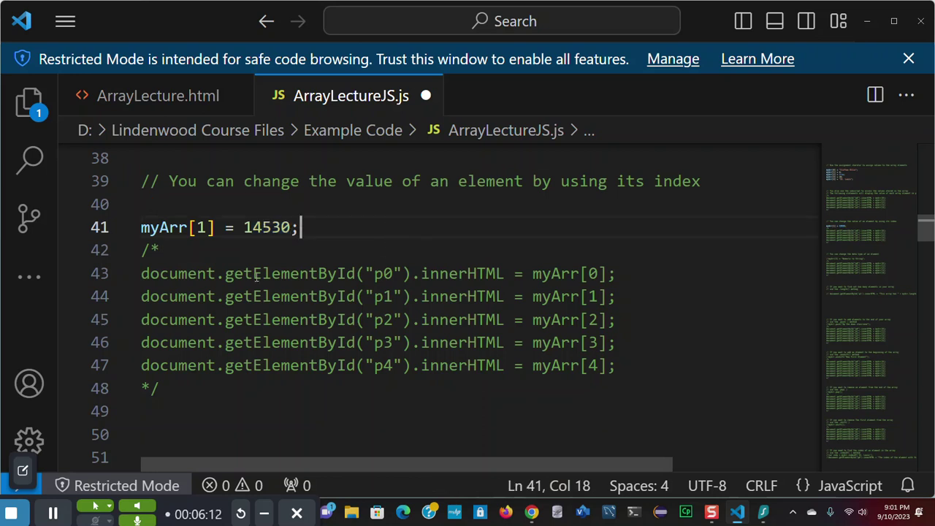
# Remove the comment markers around the five display statements and point out the myArr[0] and myArr[1] lines.
pyautogui.click(183, 249)
pyautogui.press('BackSpace')
pyautogui.press('BackSpace')
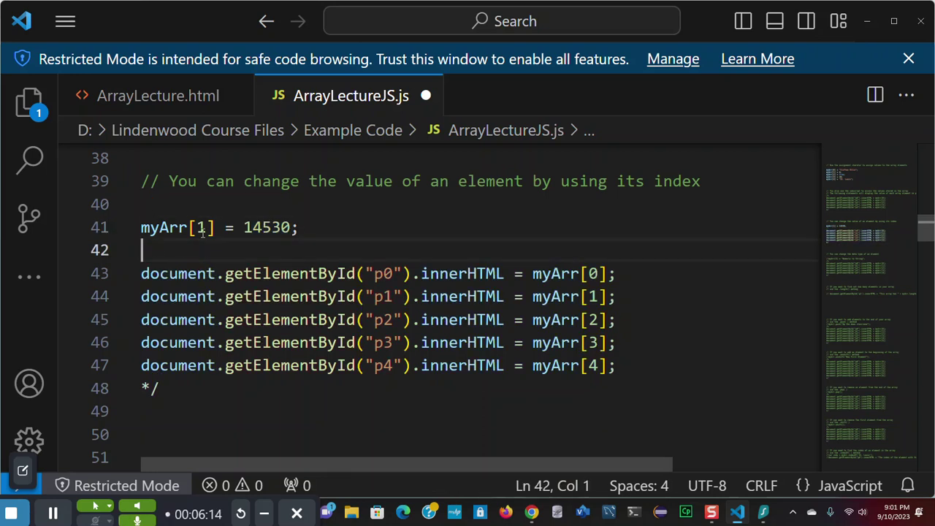
pyautogui.click(176, 382)
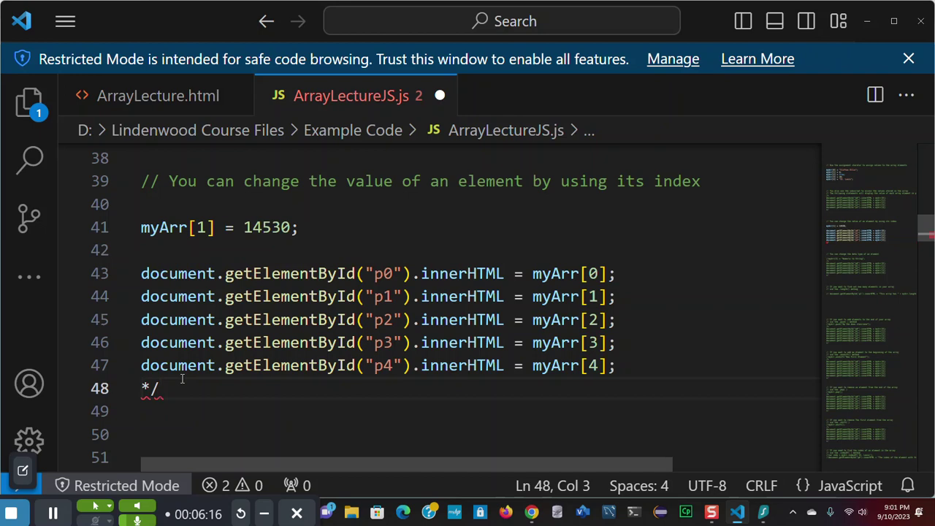
pyautogui.press('BackSpace')
pyautogui.press('BackSpace')
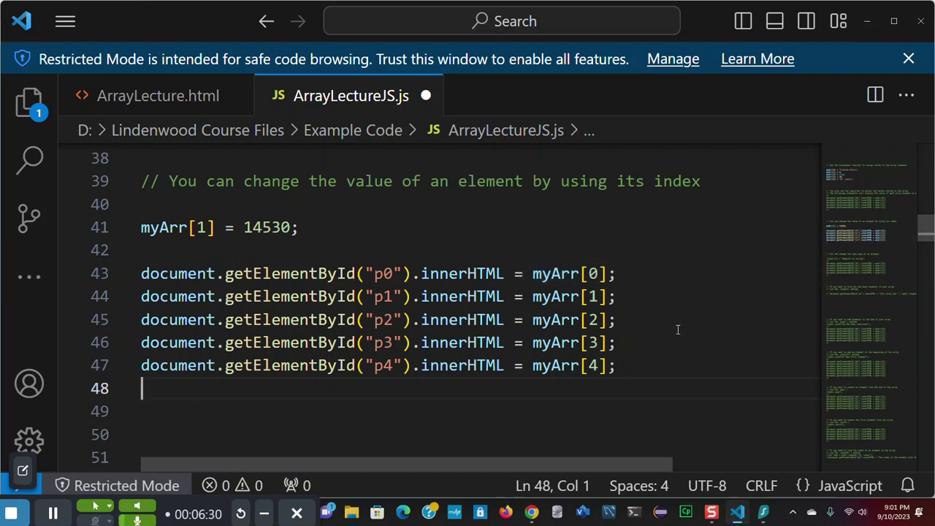
pyautogui.click(617, 296)
pyautogui.click(609, 272)
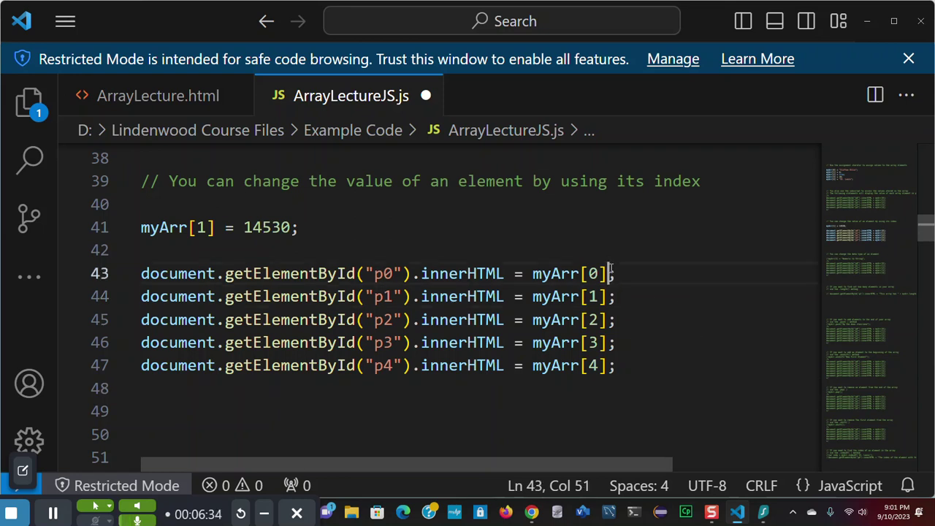
pyautogui.click(633, 294)
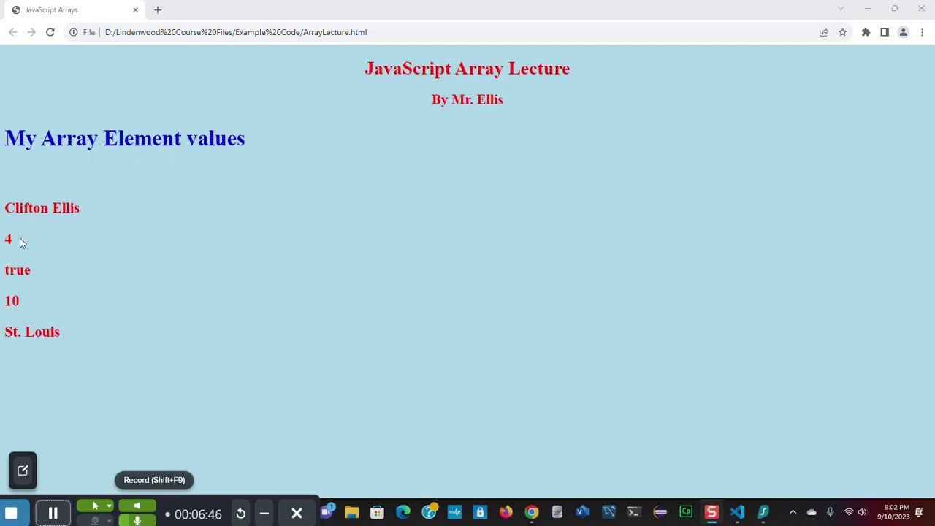
# Reload the page, then return to the editor at the innerHTML statement on line 44.
pyautogui.click(49, 33)
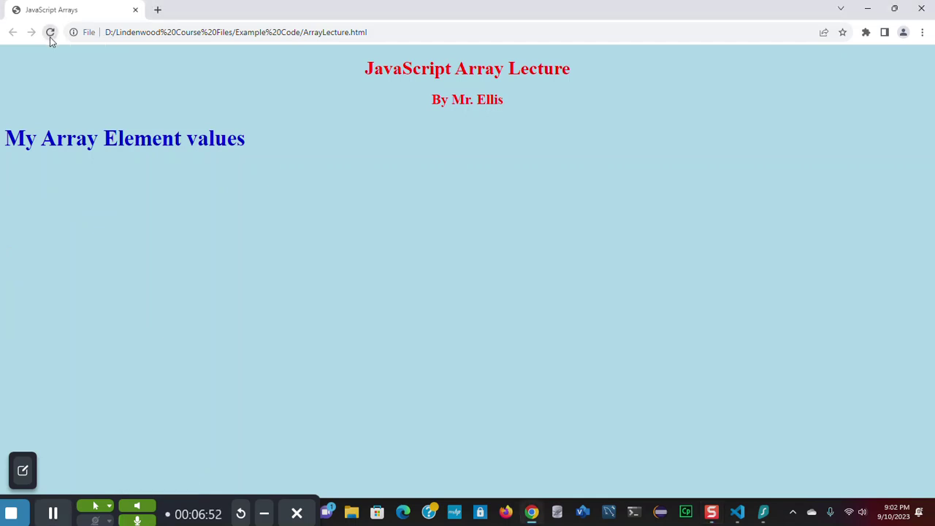
pyautogui.hotkey('alt', 'Tab')
pyautogui.press('Tab')
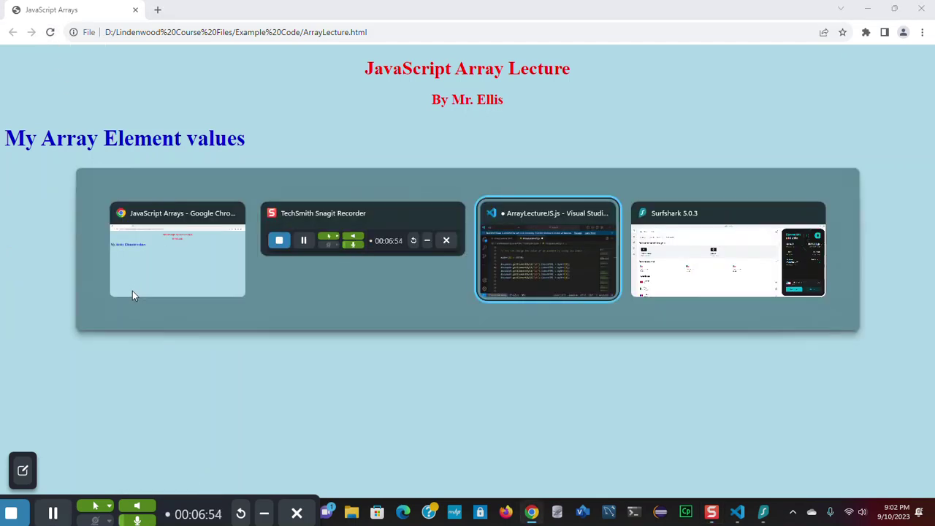
pyautogui.press('Tab')
pyautogui.press('Tab')
pyautogui.press('Tab')
pyautogui.press('Tab')
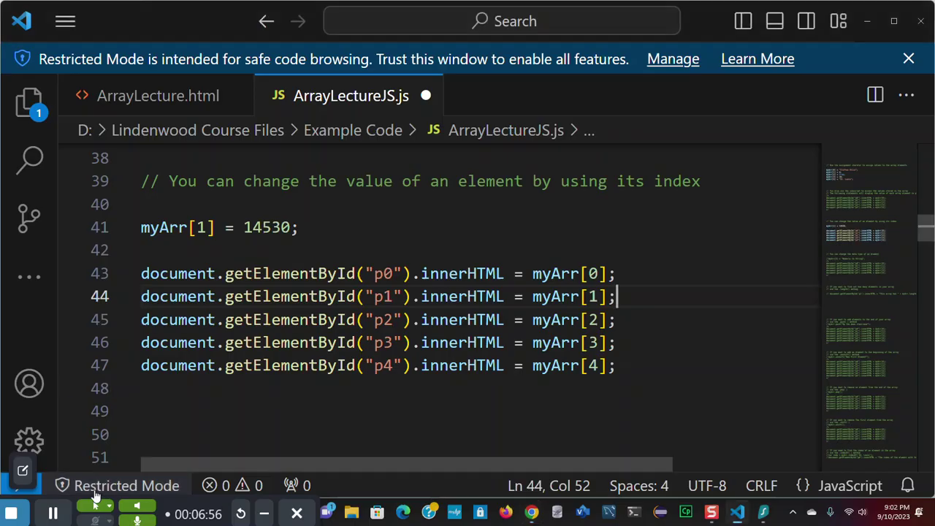
pyautogui.click(62, 518)
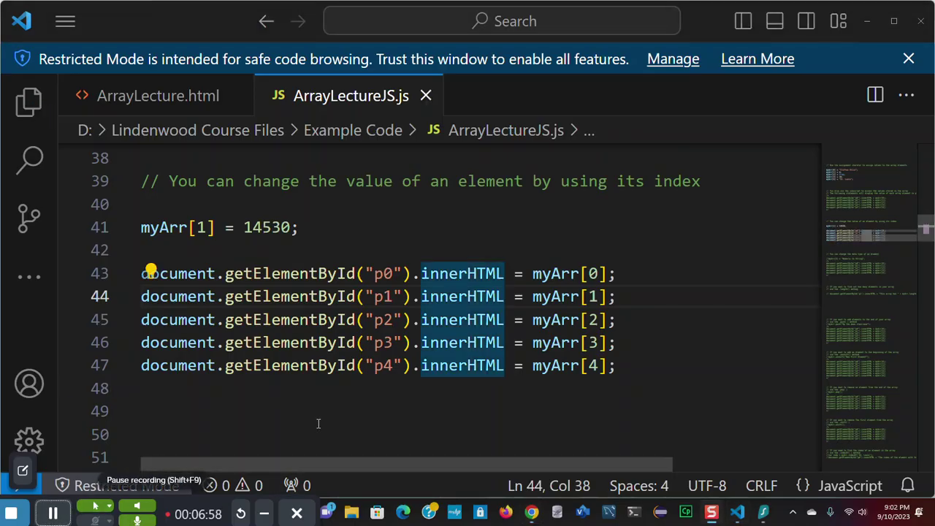
# Reload the lecture page again so 14530 shows as the second value, then return.
pyautogui.hotkey('alt', 'Tab')
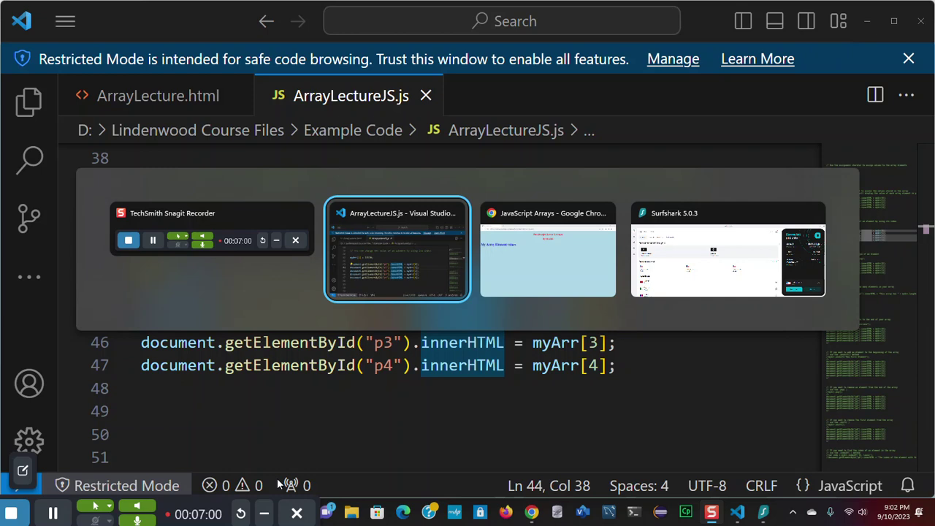
pyautogui.hotkey('alt', 'Tab')
pyautogui.hotkey('alt', 'Tab')
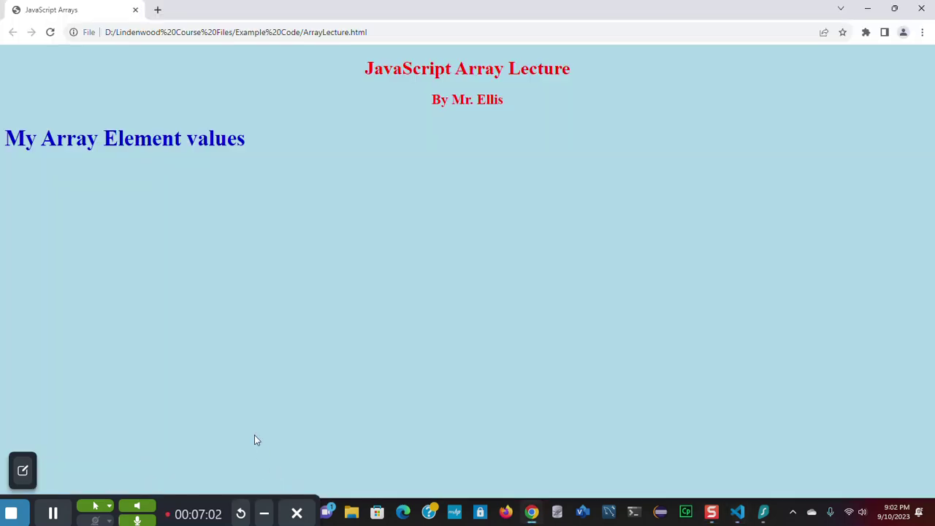
pyautogui.click(49, 34)
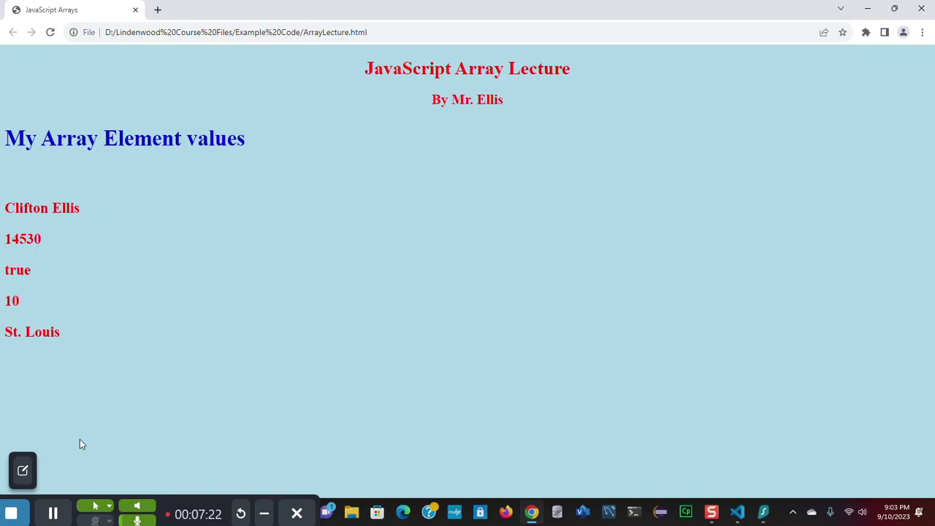
pyautogui.hotkey('alt', 'Tab')
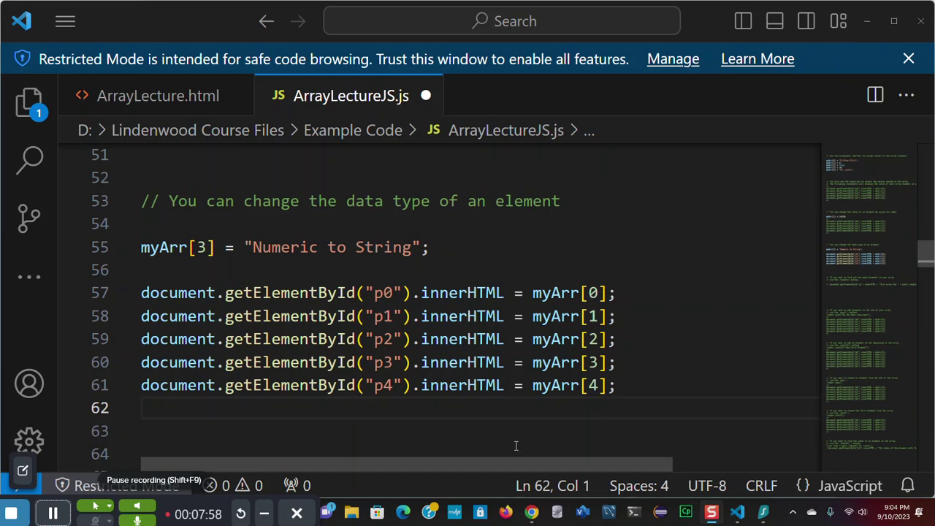
# Add myArr[3] = "Numeric to String" with five display statements, then go to the browser.
pyautogui.click(53, 514)
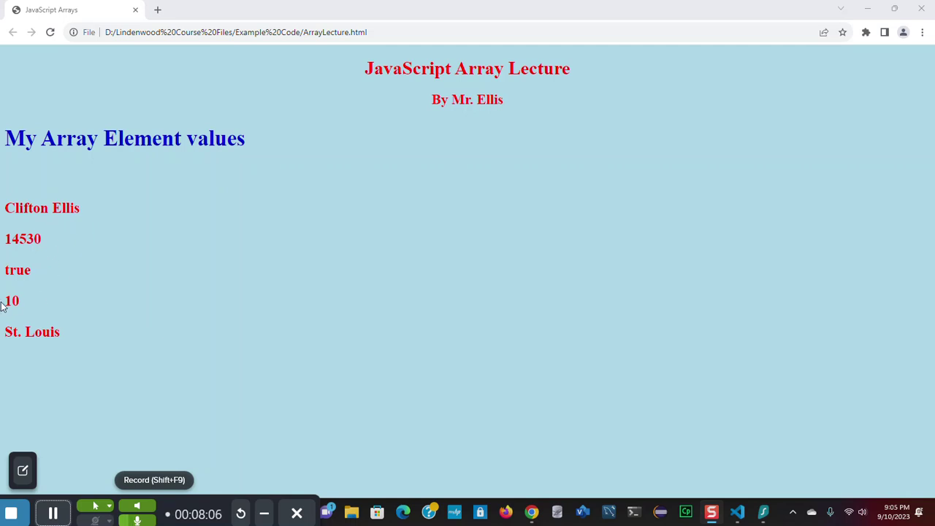
# Reload the page so the fourth value reads Numeric to String.
pyautogui.click(50, 32)
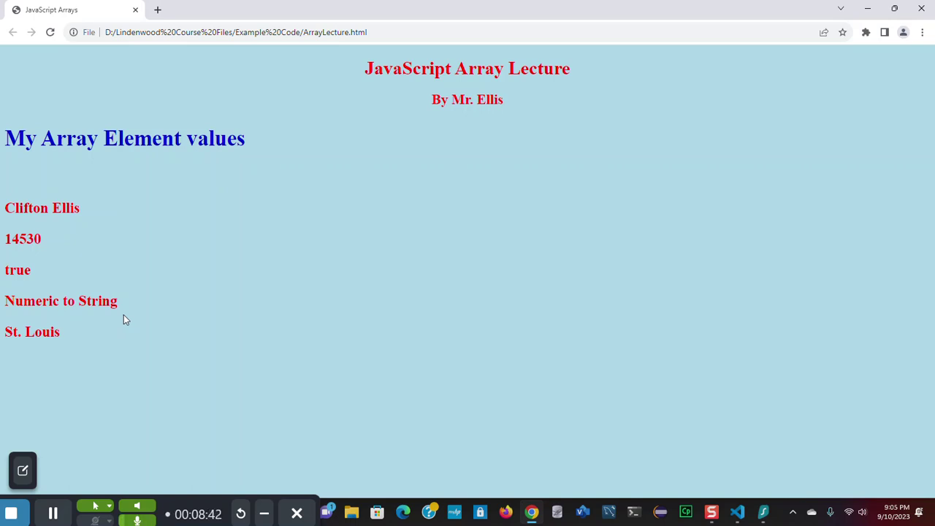
pyautogui.click(62, 516)
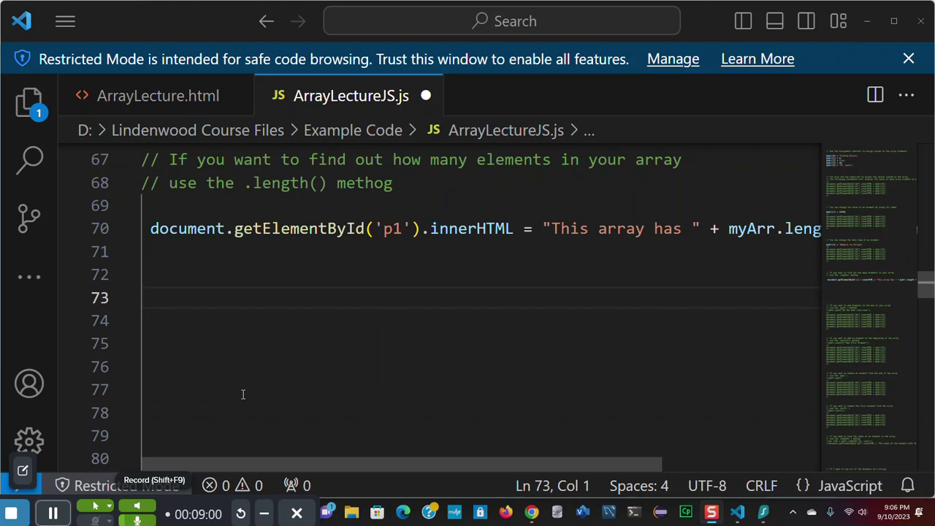
# Highlight .length in the comment and on line 70, save the script, and go to Chrome.
pyautogui.click(320, 266)
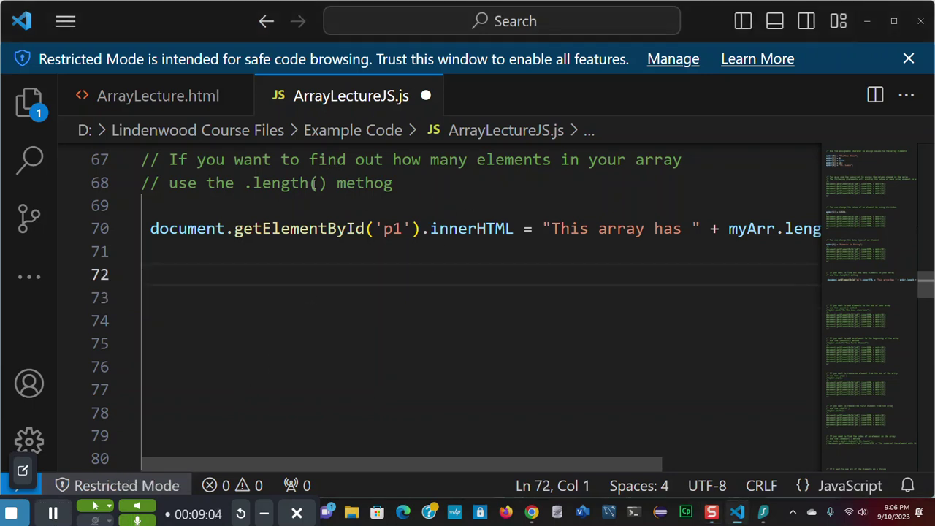
pyautogui.moveTo(310, 183); pyautogui.dragTo(328, 183)
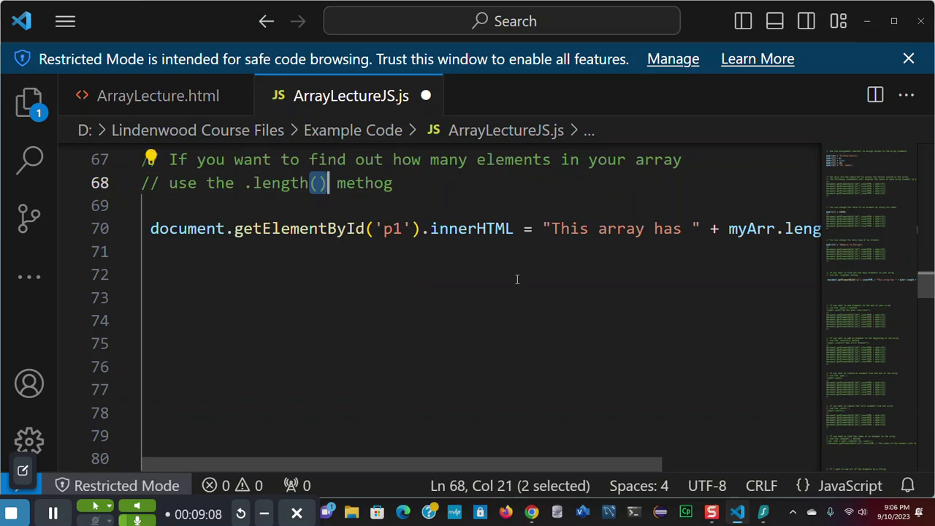
pyautogui.moveTo(463, 465); pyautogui.dragTo(568, 462)
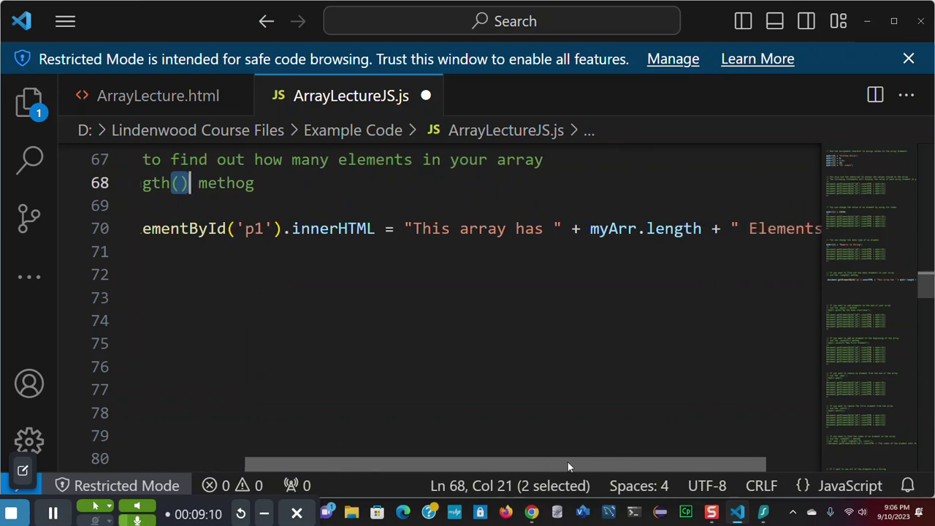
pyautogui.doubleClick(670, 229)
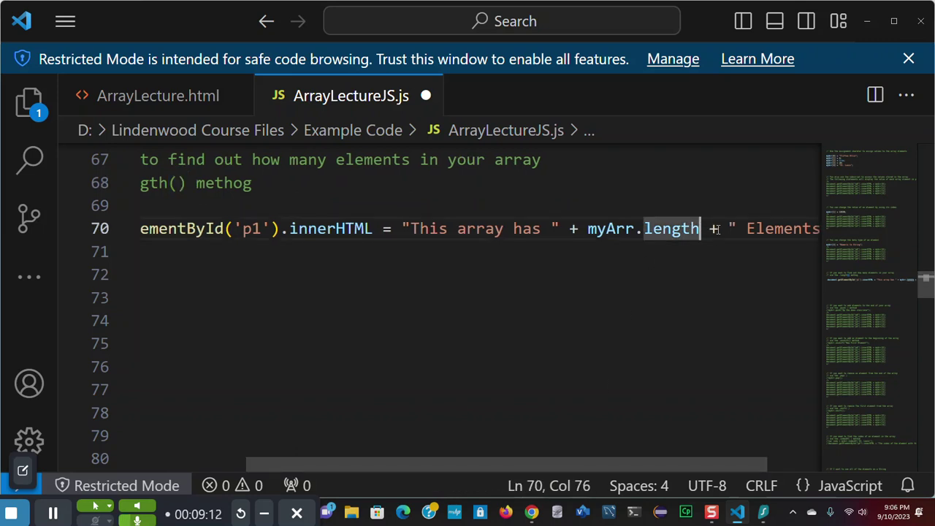
pyautogui.moveTo(496, 467); pyautogui.dragTo(352, 454)
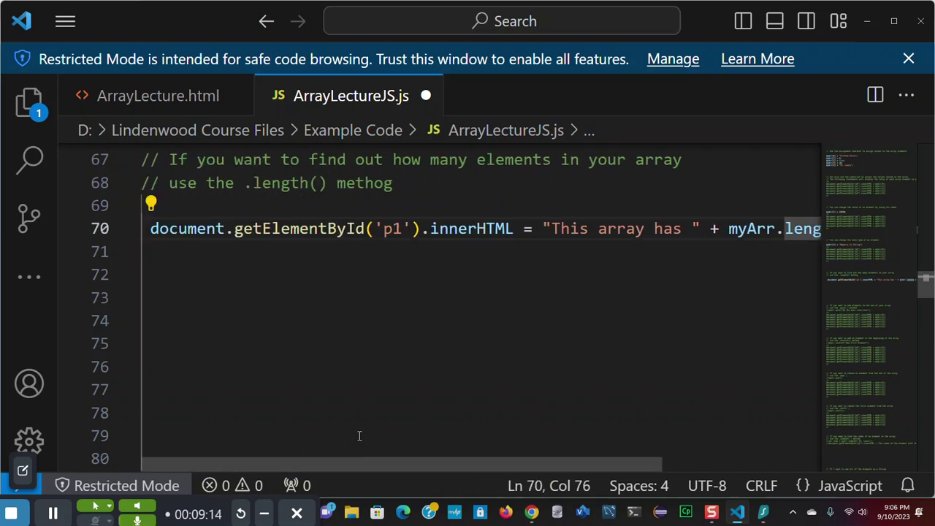
pyautogui.hotkey('ctrl', 's')
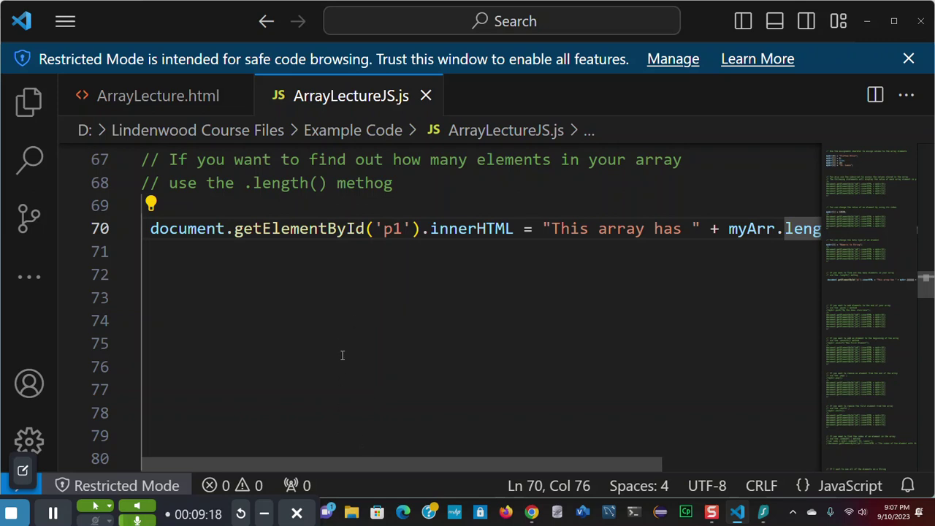
pyautogui.moveTo(328, 460); pyautogui.dragTo(511, 465)
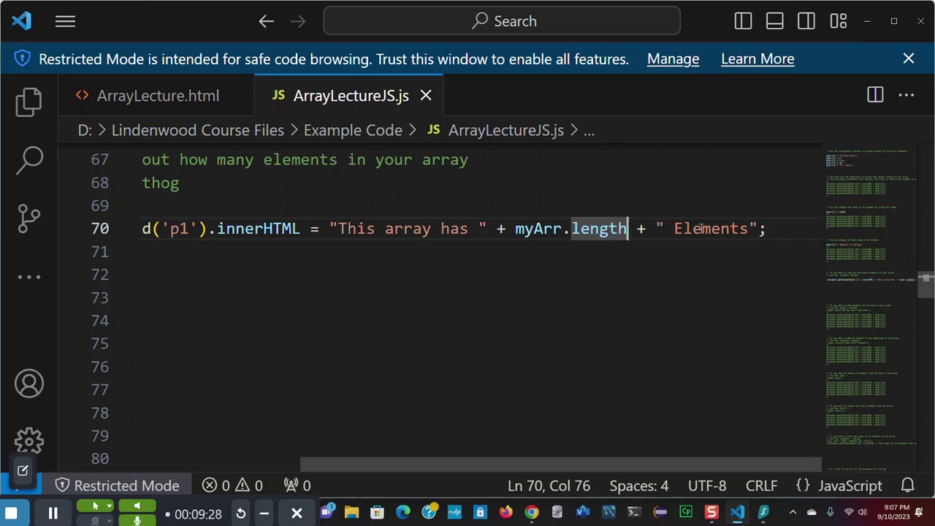
pyautogui.moveTo(590, 465); pyautogui.dragTo(258, 478)
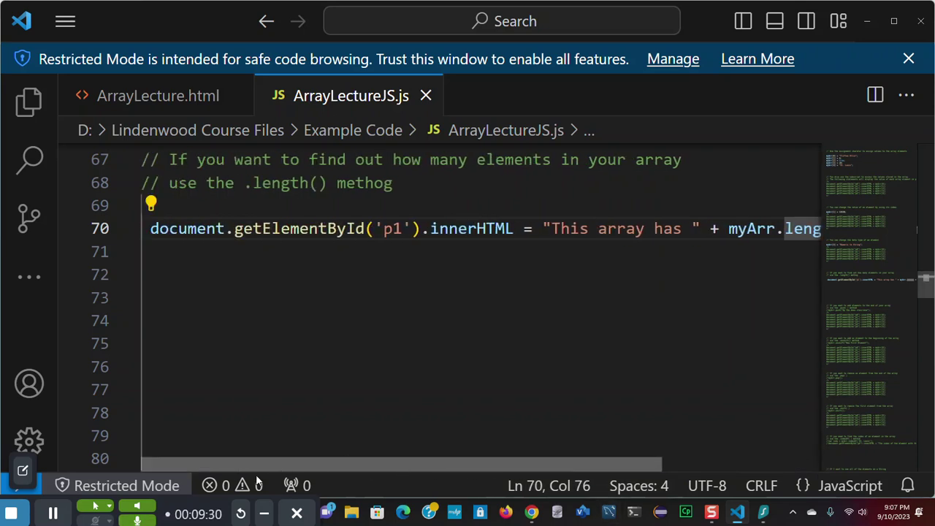
pyautogui.hotkey('alt', 'Tab')
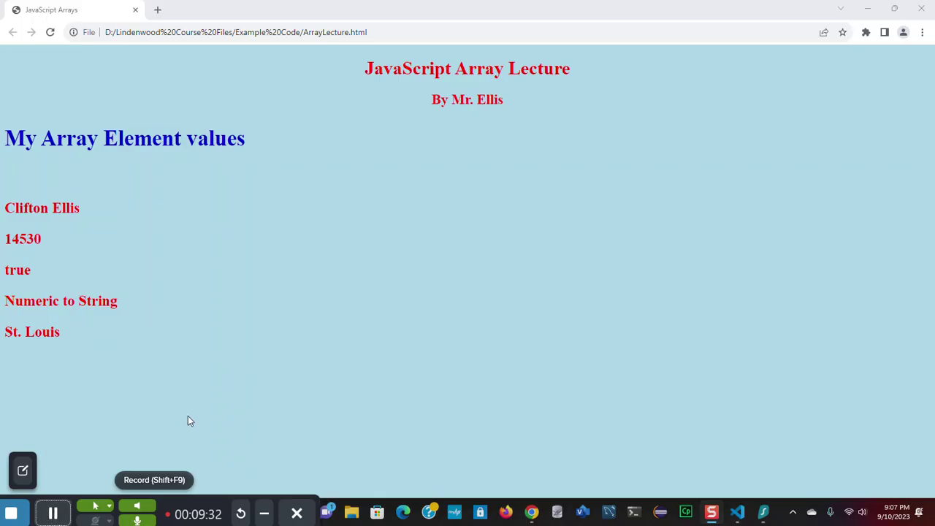
# Reload the page to show "This array has 5 Elements", then return to the editor.
pyautogui.click(50, 33)
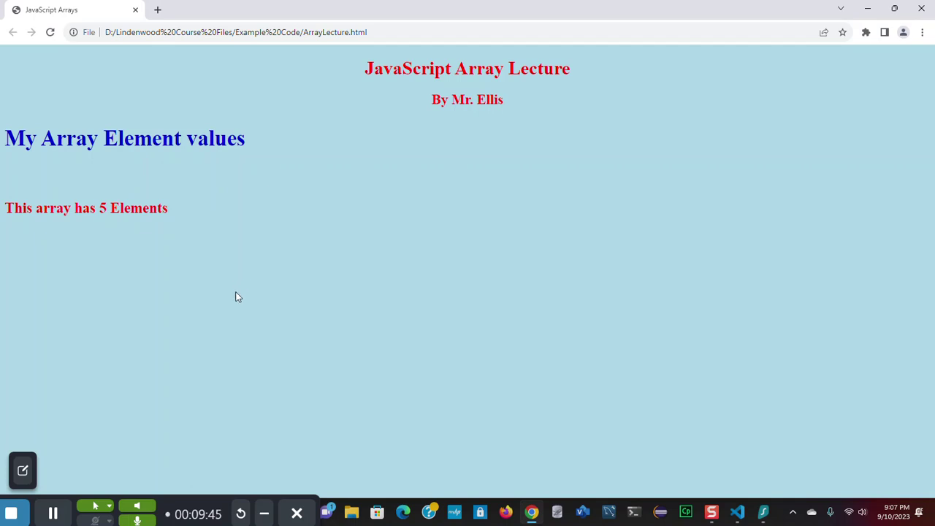
pyautogui.click(53, 514)
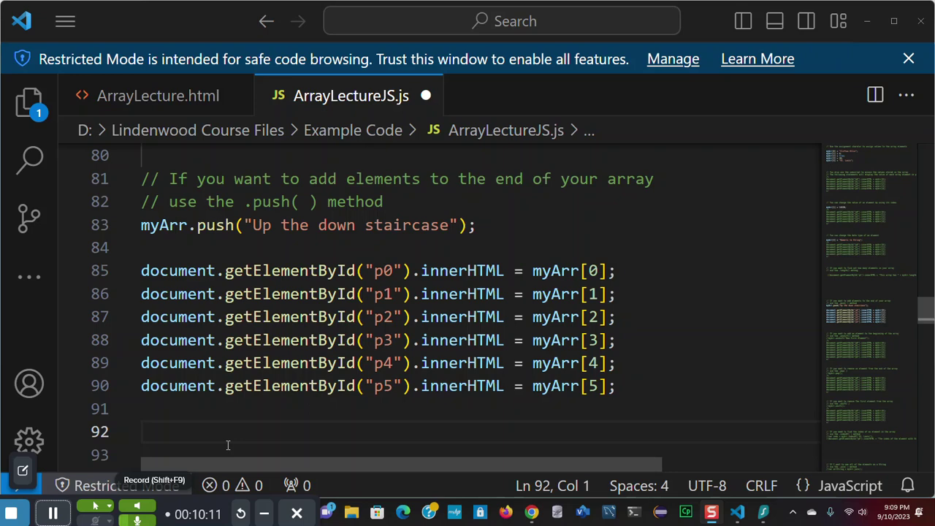
# Add myArr.push("Up the down staircase") on line 83, write myArr[0]–myArr[5] to p0–p5, and save.
pyautogui.click(543, 228)
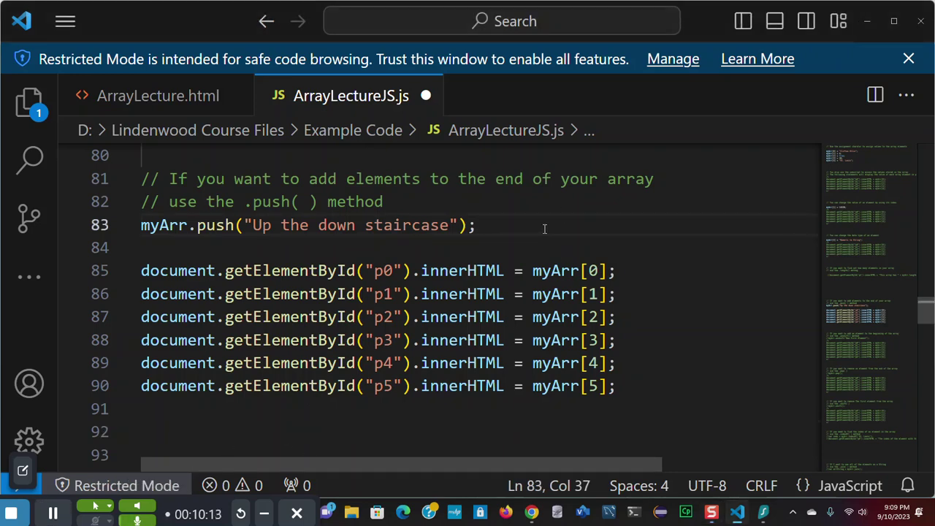
pyautogui.hotkey('ctrl', 's')
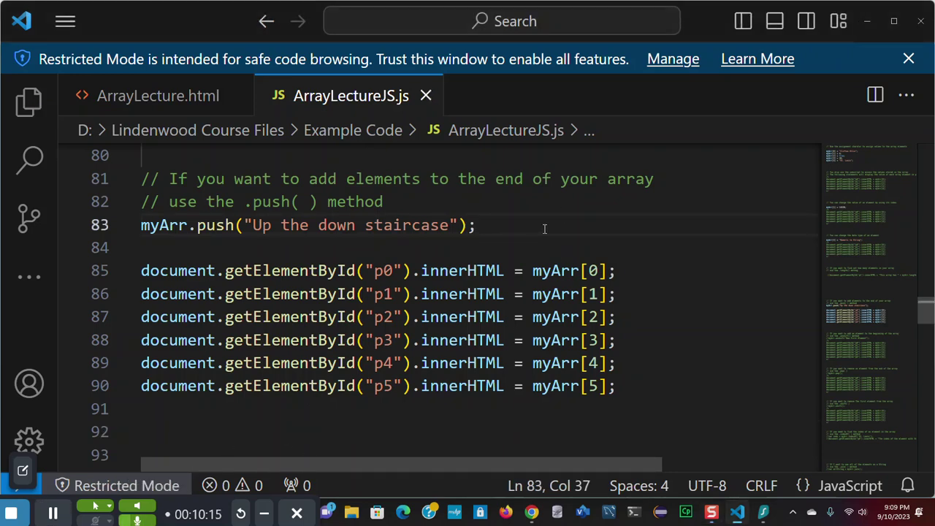
pyautogui.click(600, 386)
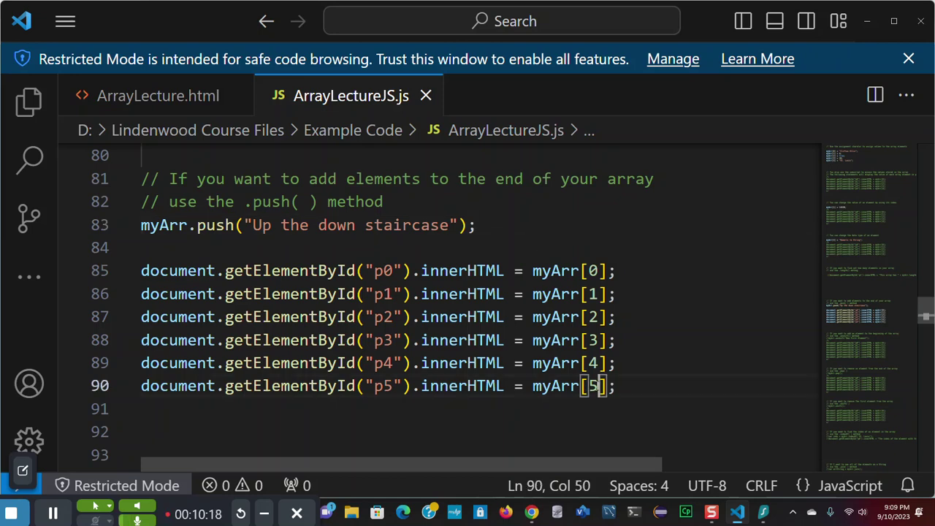
pyautogui.click(663, 388)
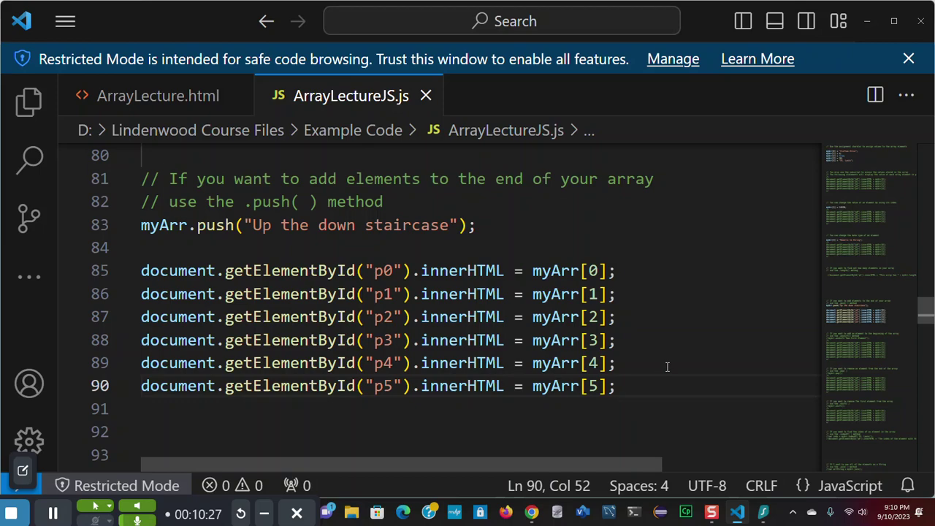
pyautogui.click(53, 514)
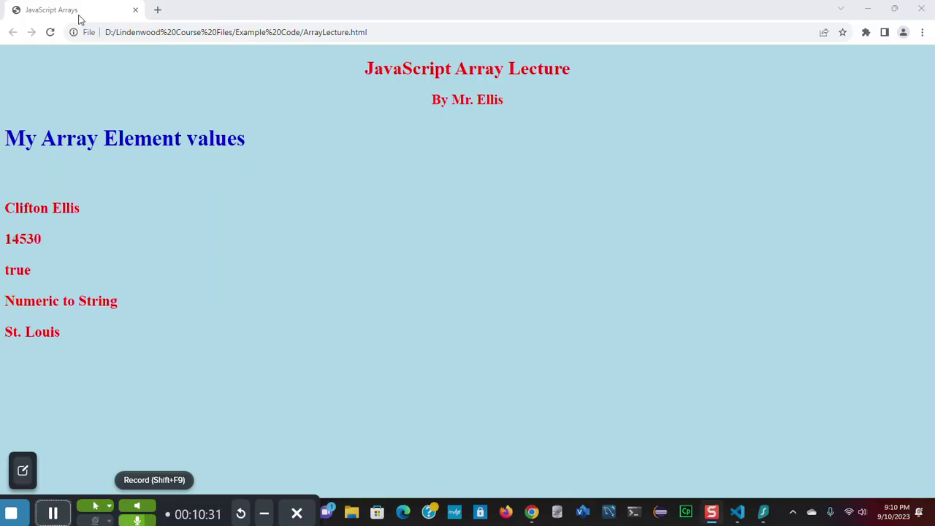
# Reload the Chrome lecture page to confirm "Up the down staircase" is listed sixth.
pyautogui.click(50, 33)
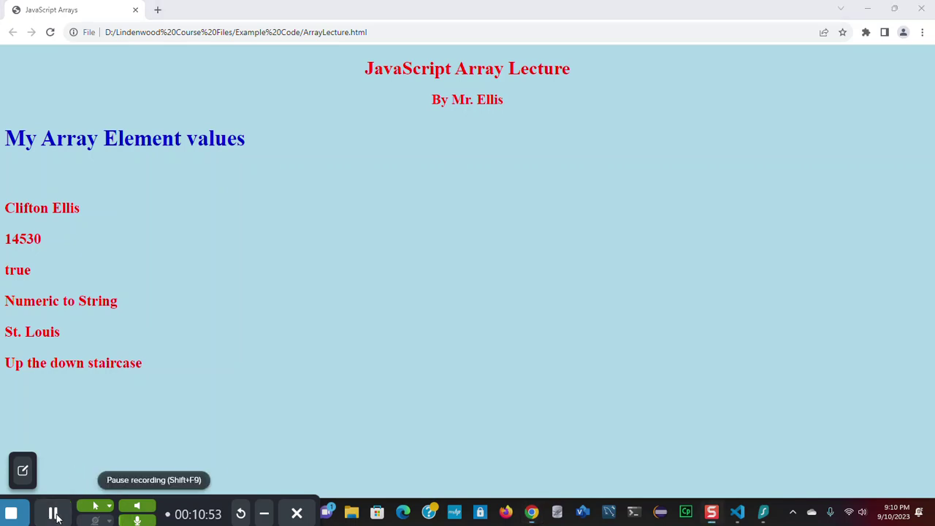
pyautogui.hotkey('alt', 'Tab')
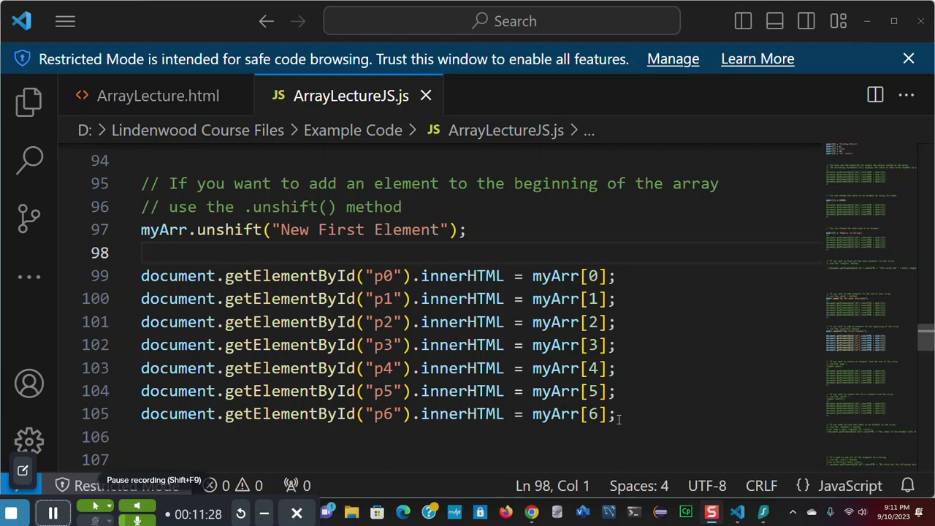
# Add myArr.unshift("New First Element") and write myArr[0]–myArr[6] to p0–p6.
pyautogui.click(618, 416)
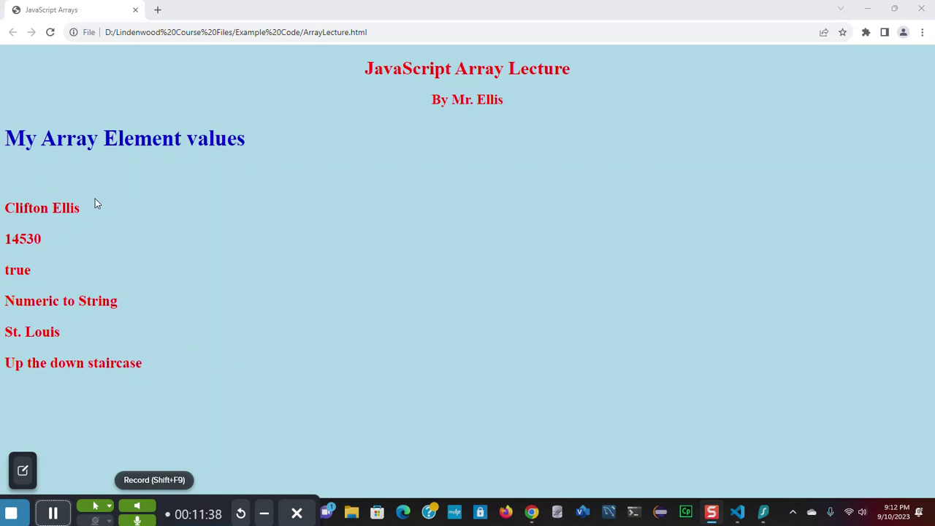
# Reload Chrome to confirm "New First Element" now tops the array list.
pyautogui.click(49, 32)
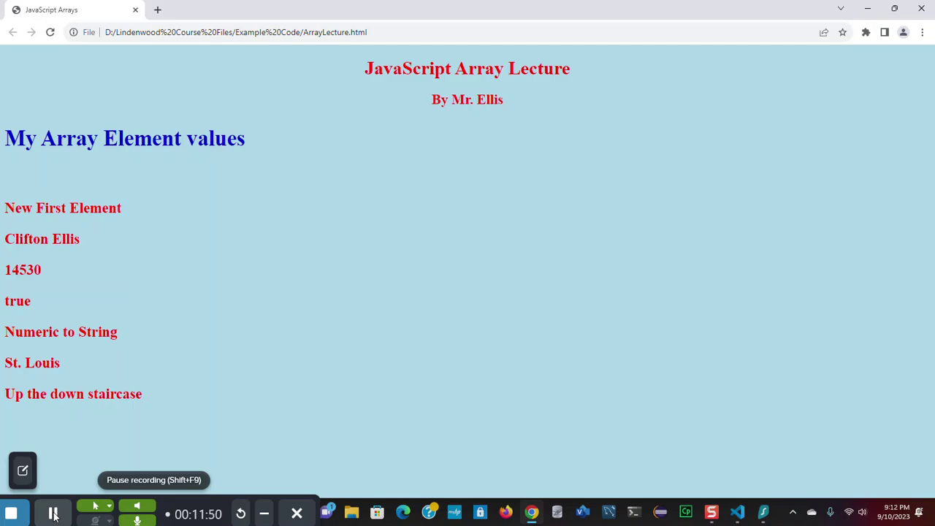
pyautogui.hotkey('alt', 'Tab')
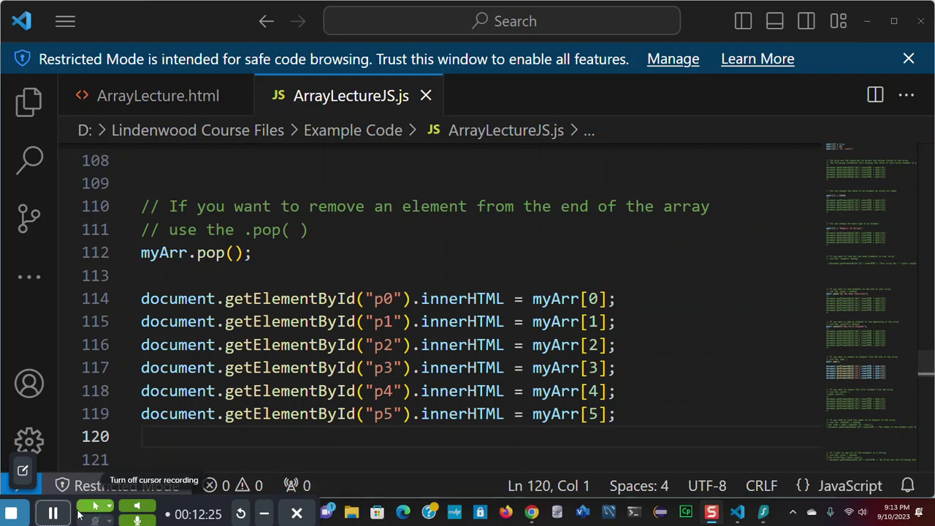
# Add myArr.pop() on line 112 and rewrite p0–p5 with myArr[0]–myArr[5].
pyautogui.click(531, 512)
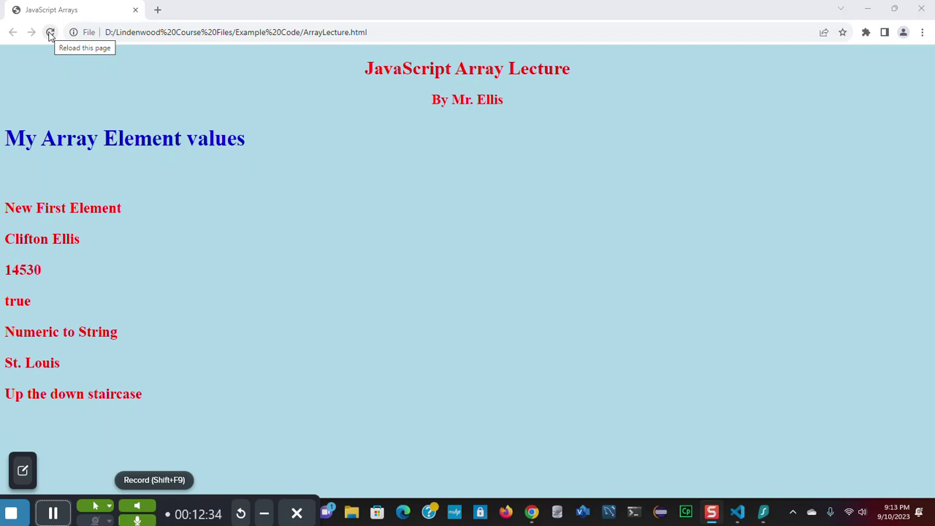
# Reload the page to verify pop removed "Up the down staircase".
pyautogui.click(49, 34)
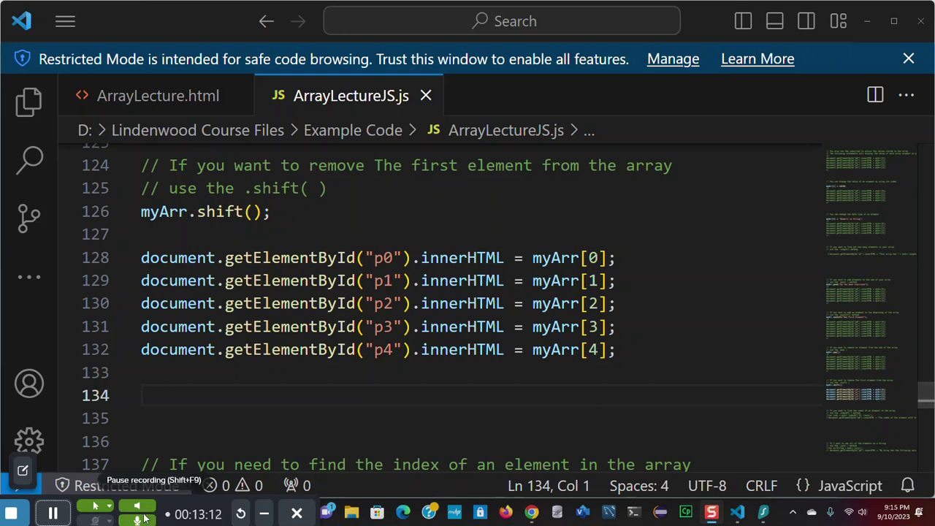
# Add myArr.shift() on line 126 and rewrite p0–p4 with myArr[0]–myArr[4].
pyautogui.click(54, 515)
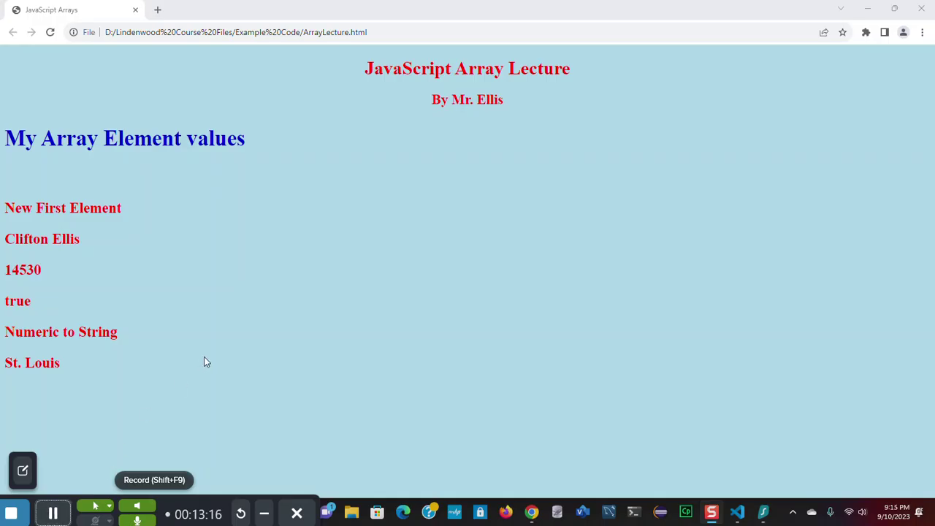
pyautogui.click(51, 33)
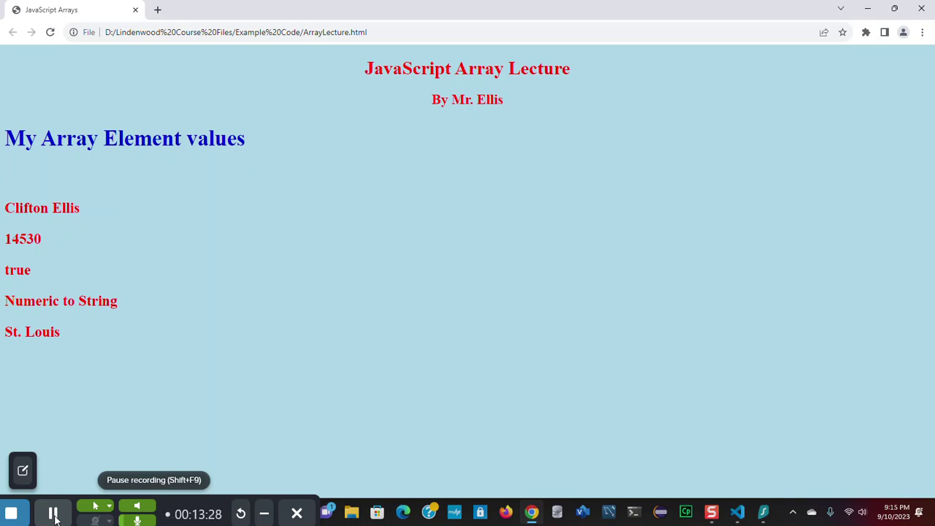
pyautogui.hotkey('alt', 'Tab')
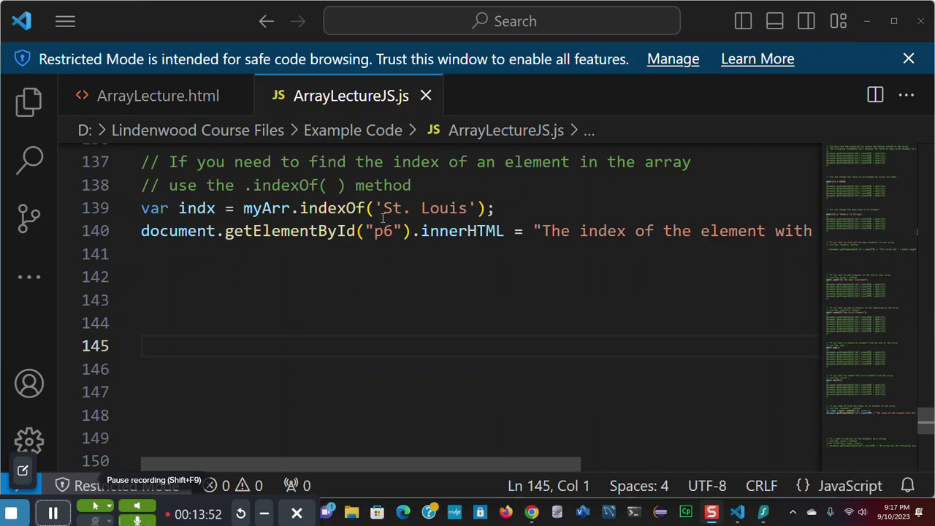
# Add var indx = myArr.indexOf('St. Louis') and write a message with indx to p6.
pyautogui.moveTo(380, 209); pyautogui.dragTo(468, 208)
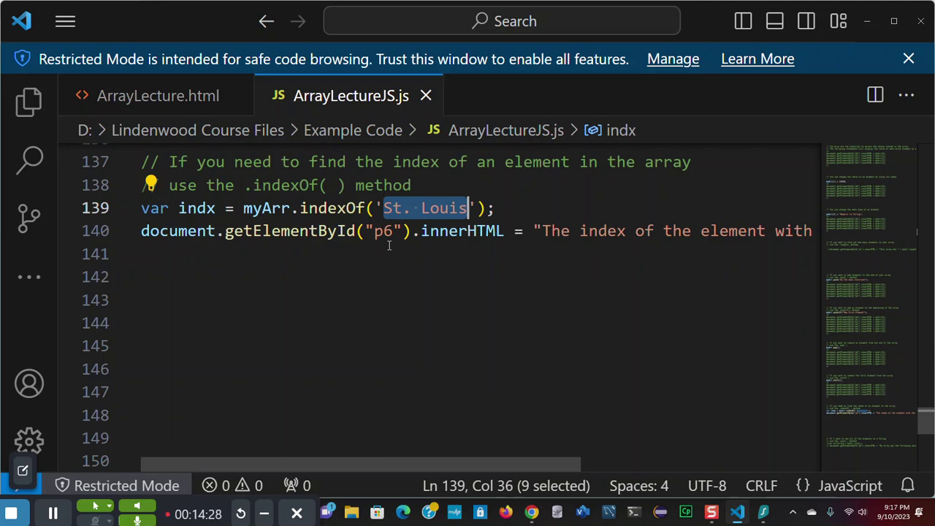
pyautogui.moveTo(432, 463); pyautogui.dragTo(706, 470)
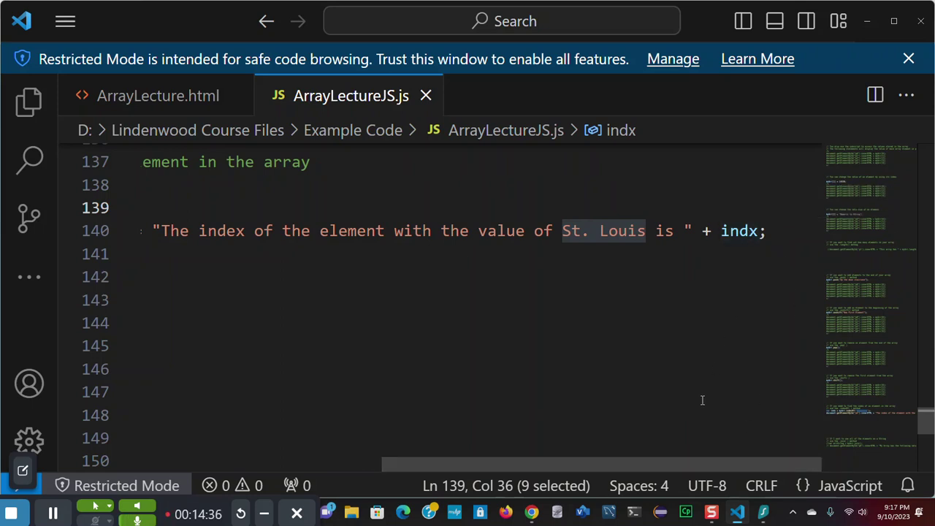
pyautogui.moveTo(646, 465); pyautogui.dragTo(358, 448)
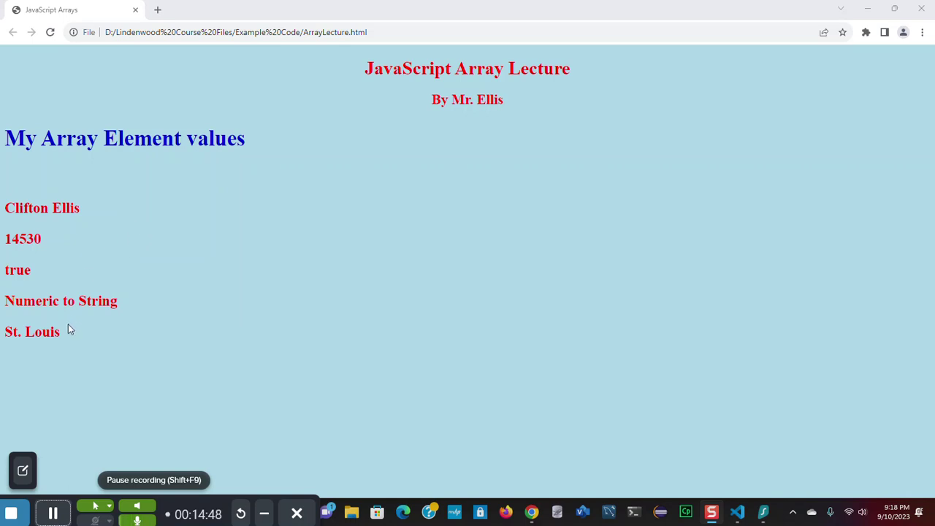
# Reload the Chrome lecture page to show St. Louis at index 4.
pyautogui.click(51, 32)
pyautogui.click(50, 33)
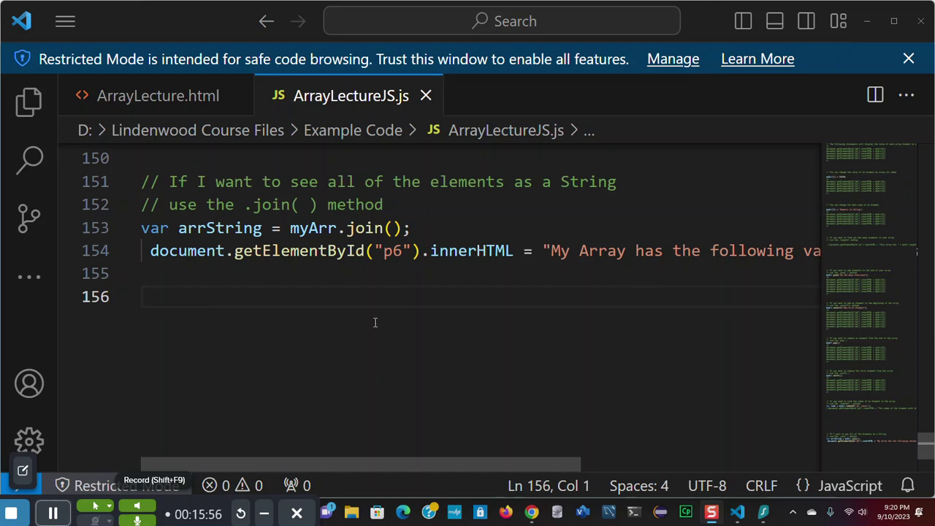
pyautogui.moveTo(366, 229)
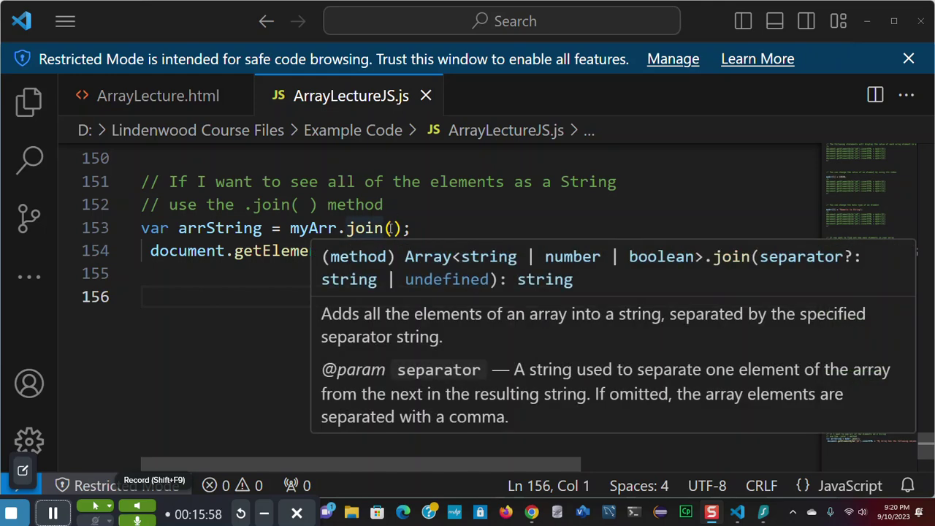
# Finish the myArr.join() code writing a labelled arrString into p6, then return to Chrome.
pyautogui.click(392, 228)
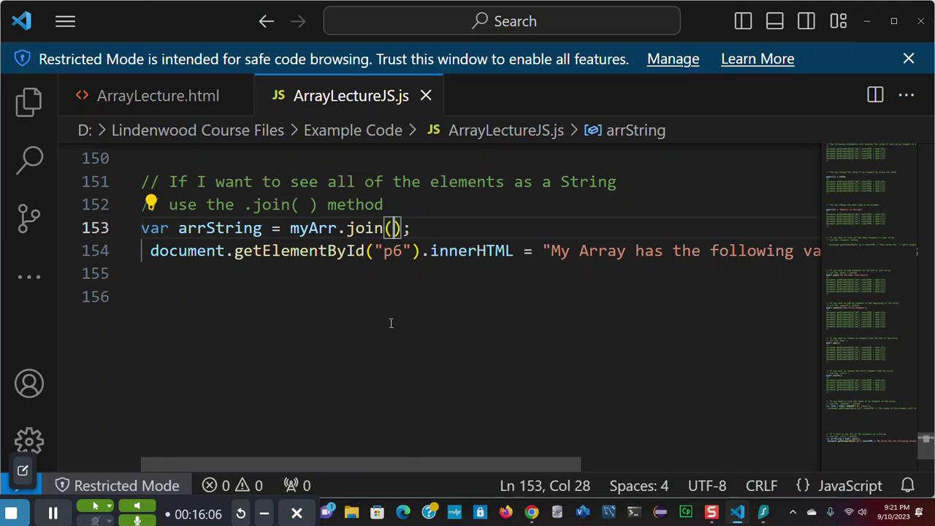
pyautogui.click(51, 515)
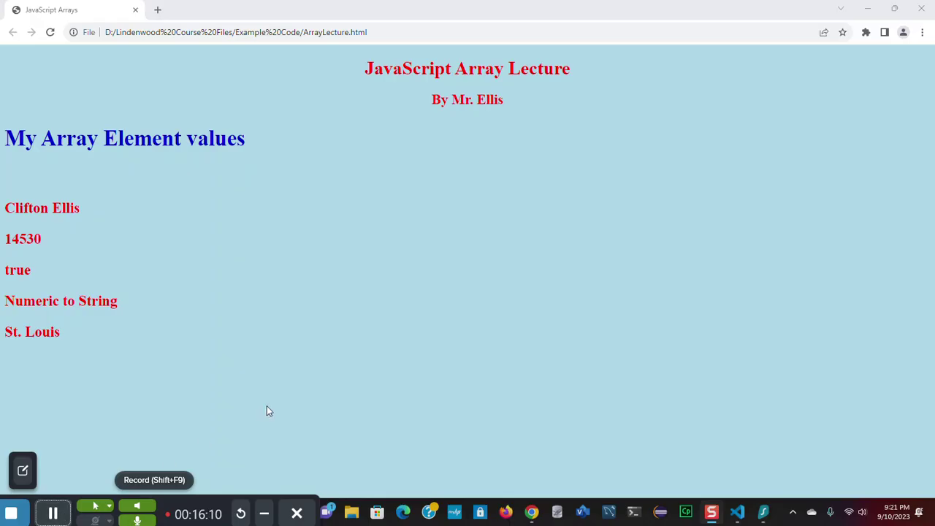
# Reload the lecture page to show 'My Array has the following values:' with comma-joined values.
pyautogui.click(49, 32)
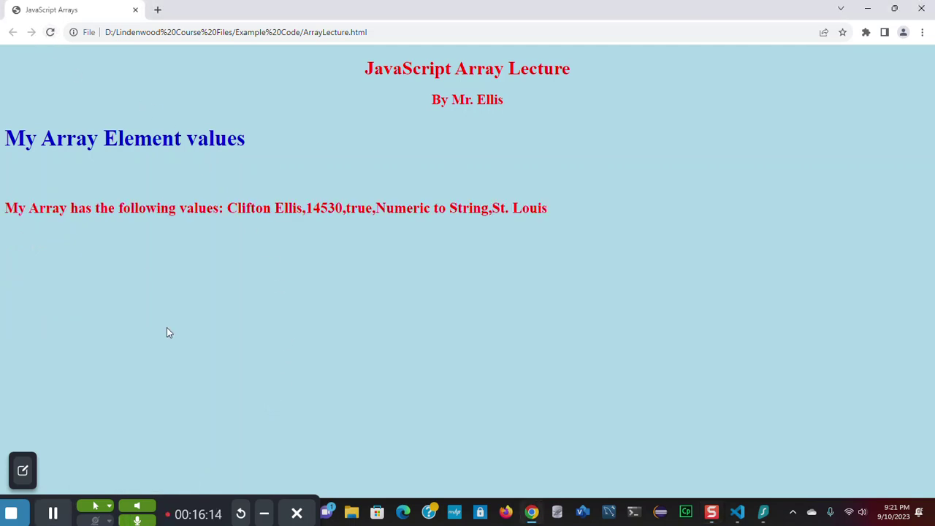